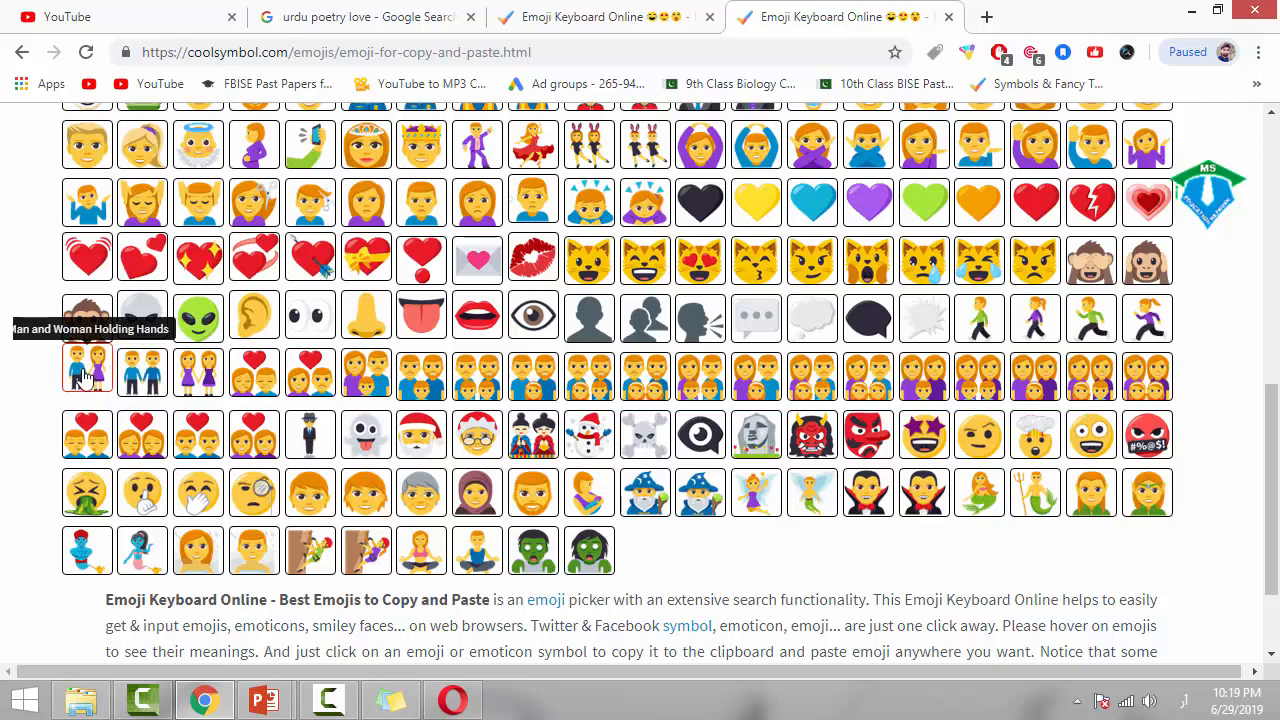
- Copy the two-hearts emoji from the emoji page, switch to PowerPoint and paste it into a new text box above the black verse
scroll(87, 375, up, 1)
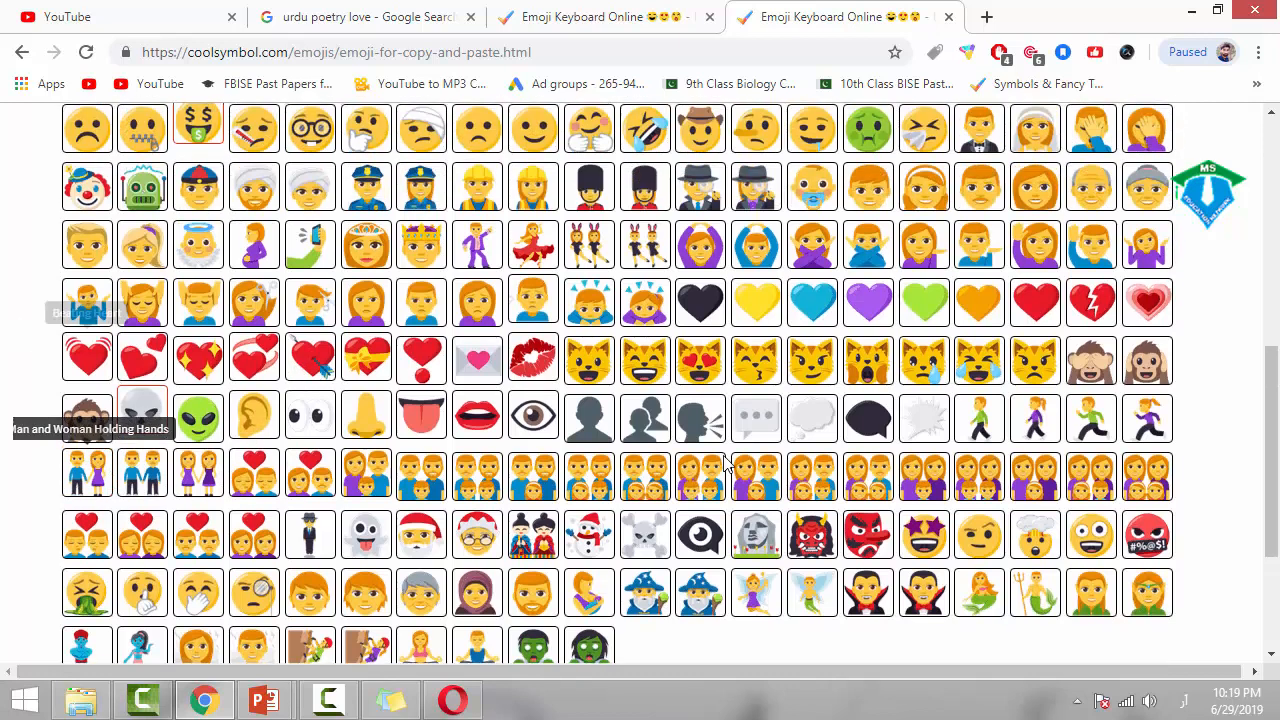
click(142, 355)
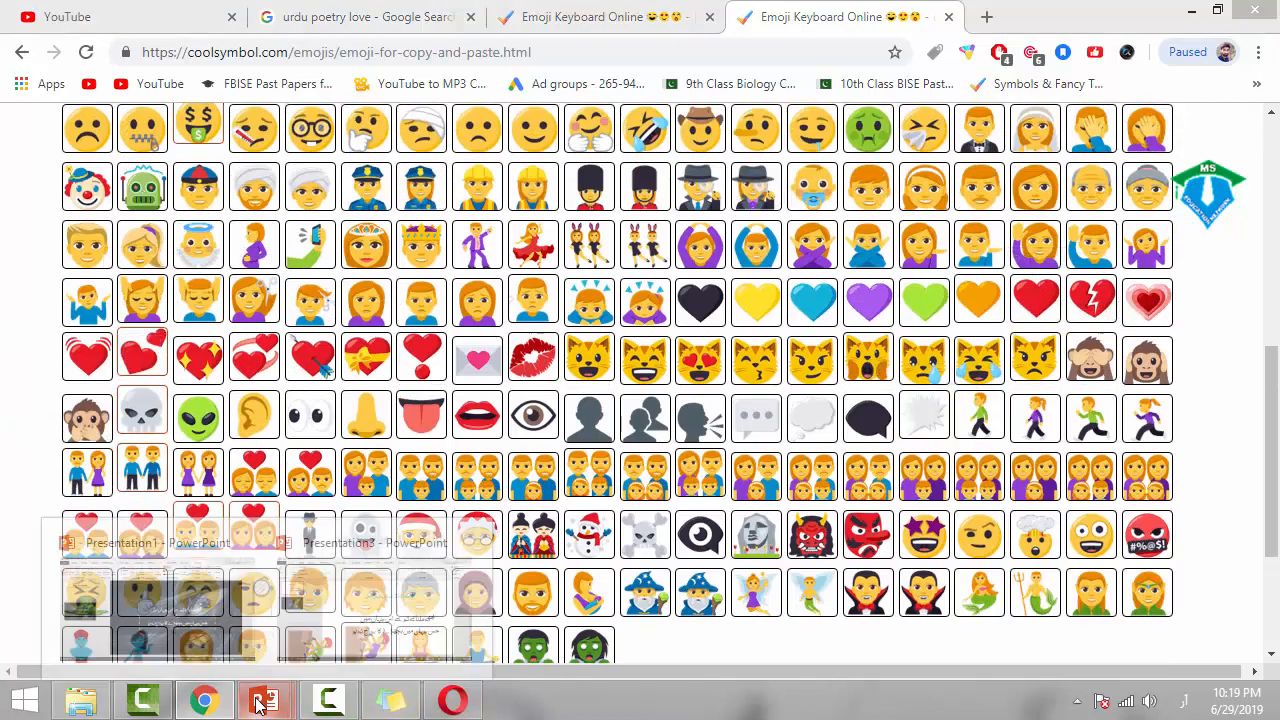
click(264, 700)
click(810, 67)
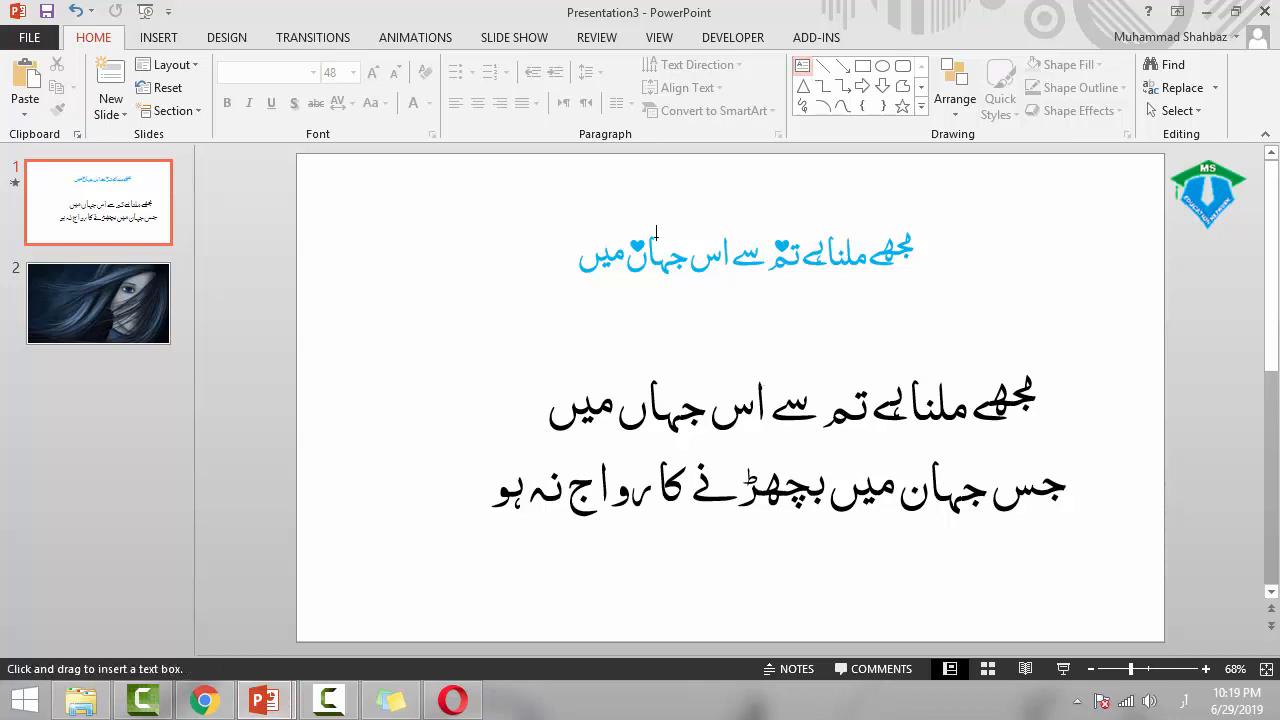
mouse_move(496, 337)
mouse_down()
mouse_move(533, 382)
mouse_move(584, 372)
mouse_up()
right_click(527, 352)
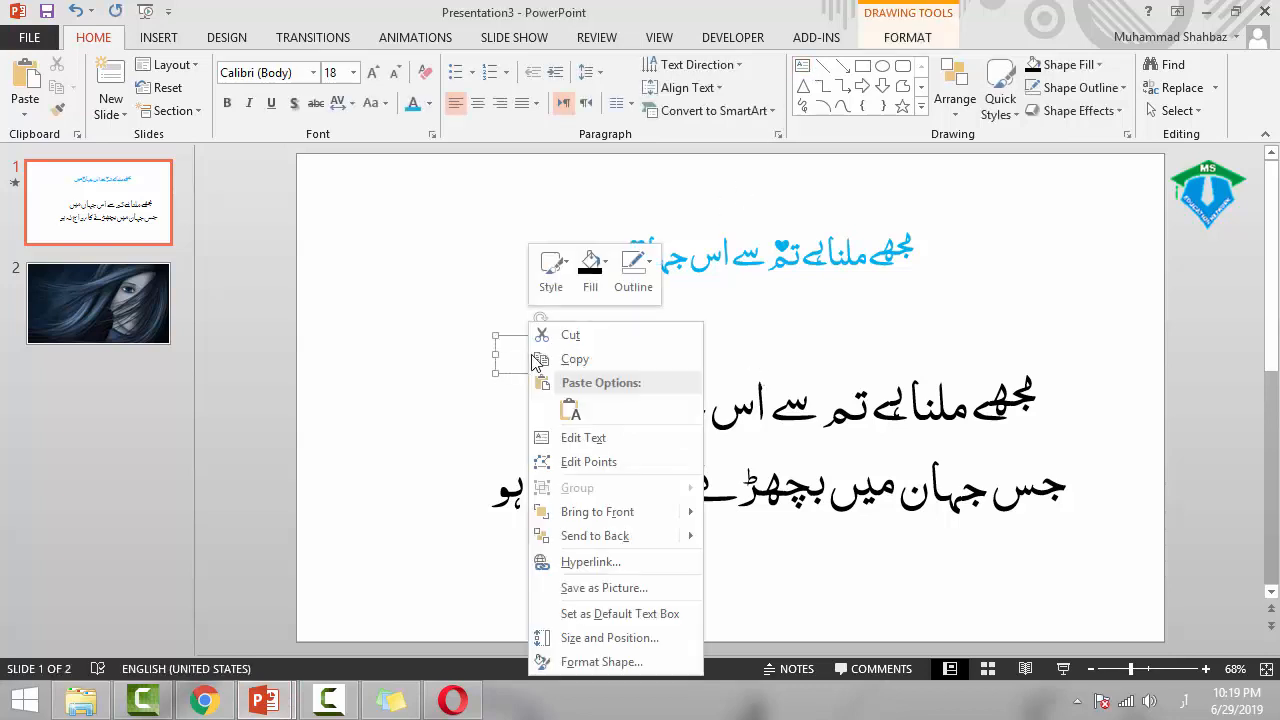
click(562, 402)
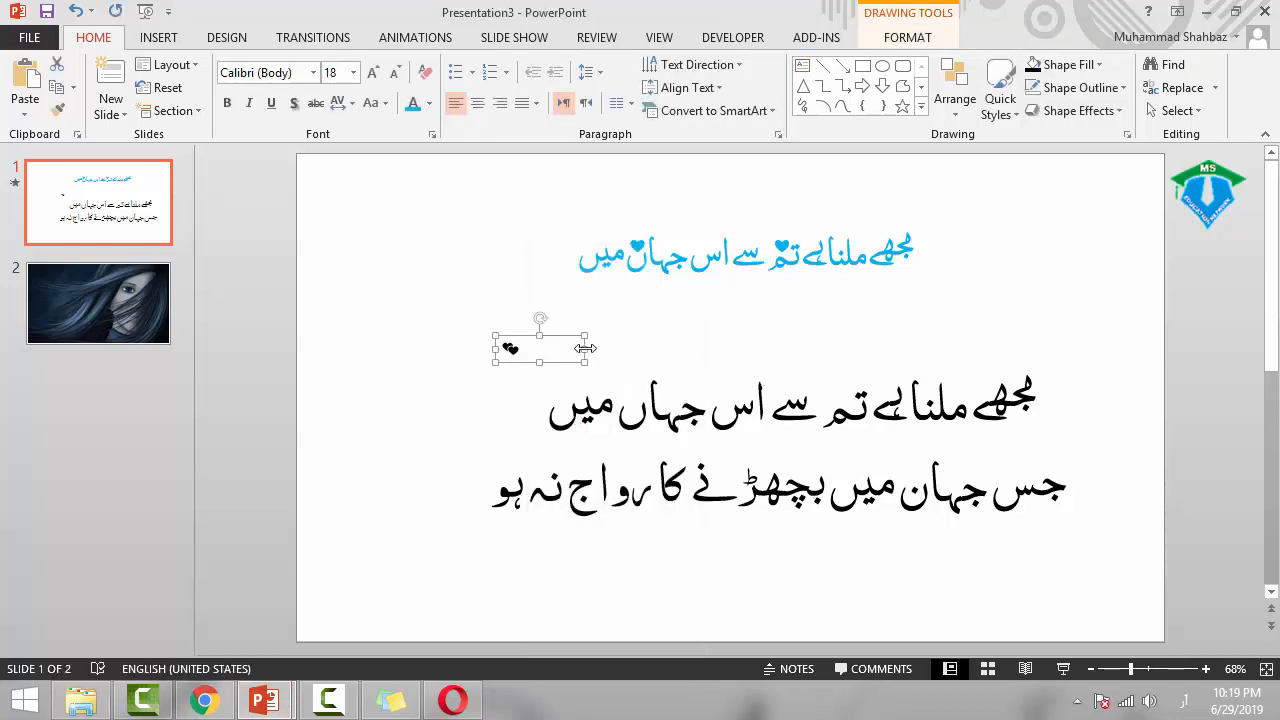
- Color the hearts red, enlarge them to 36 pt and fit the text box's width closely around them
drag(585, 348, 522, 346)
click(428, 103)
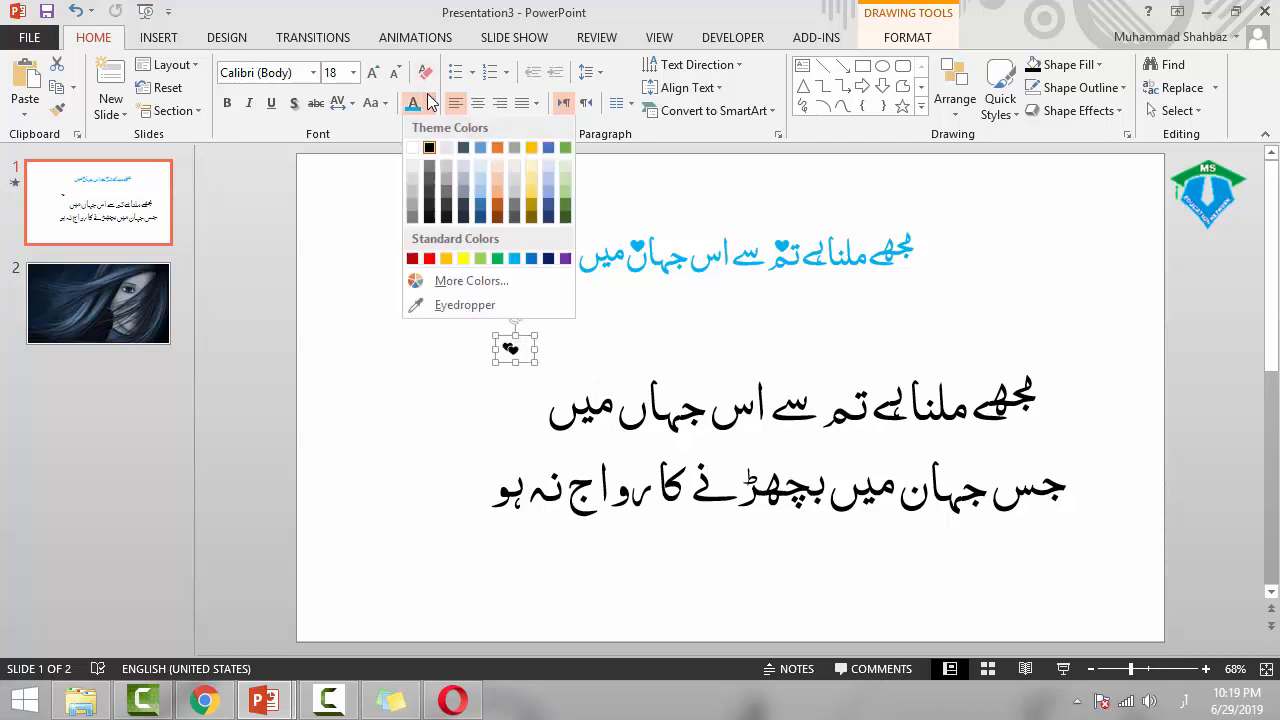
click(420, 257)
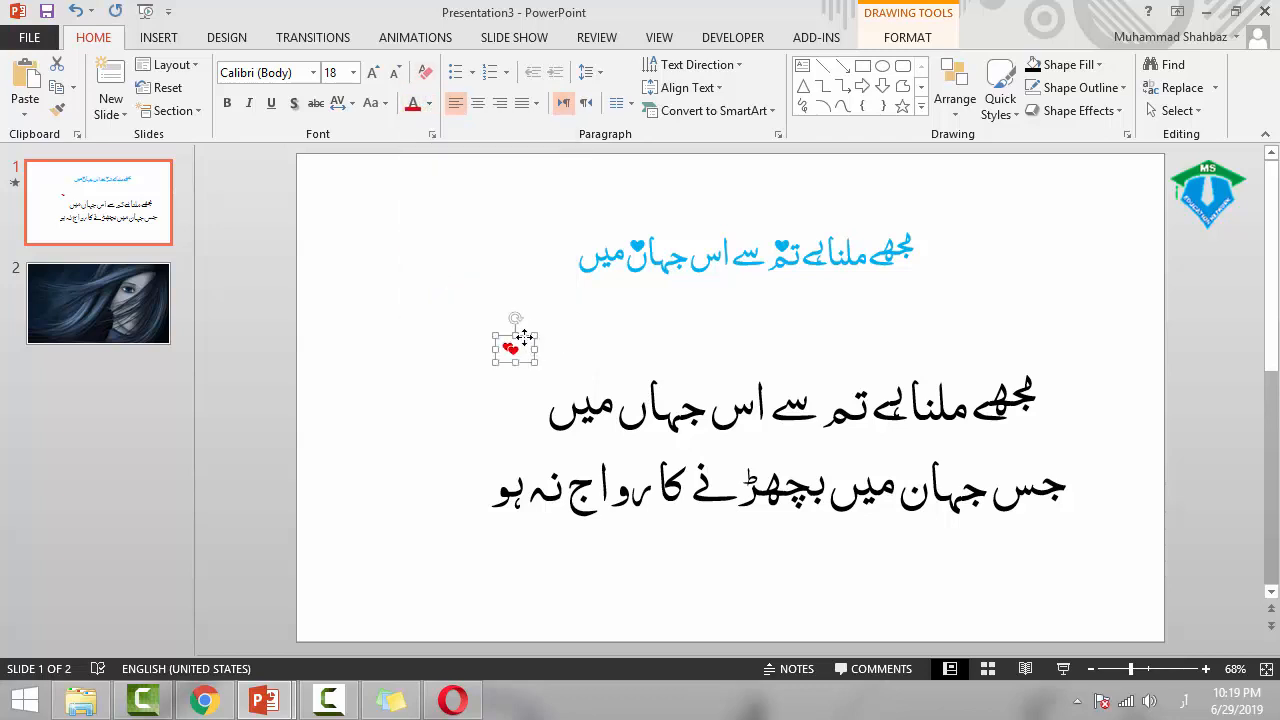
click(372, 74)
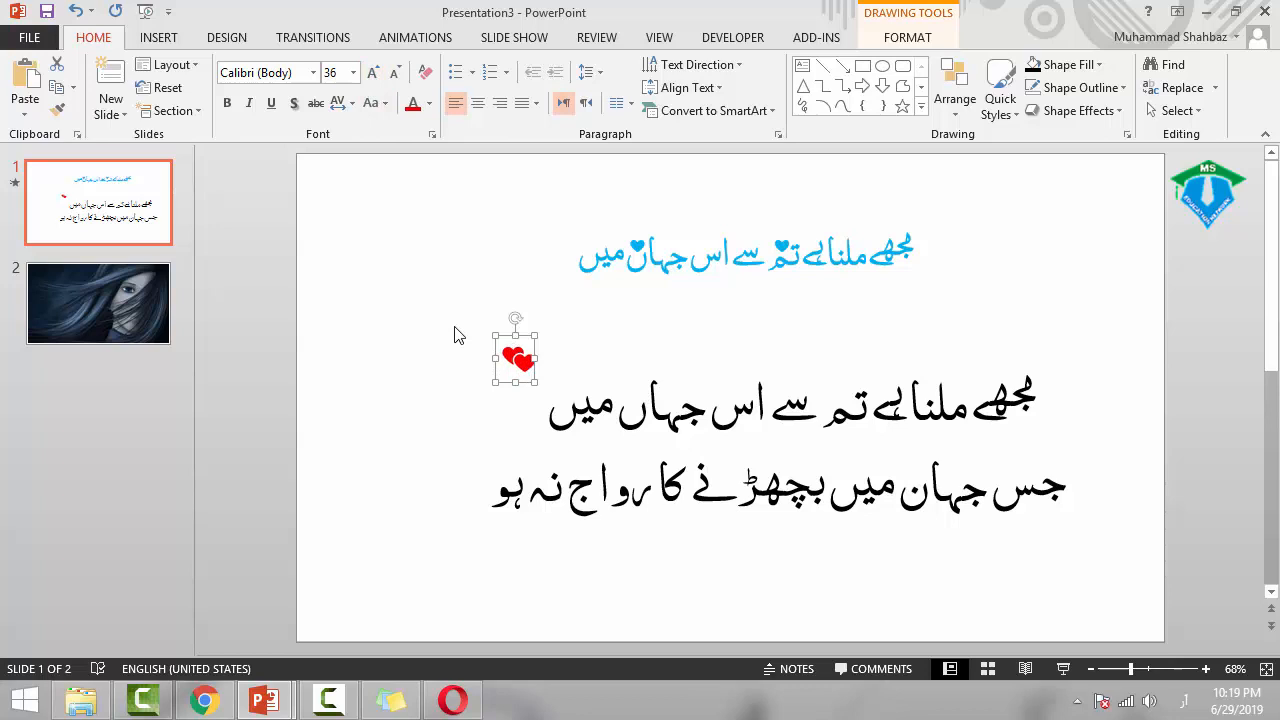
drag(536, 360, 548, 358)
- Place the hearts over the word تم in the first black verse line and reduce them to 28 pt
click(536, 392)
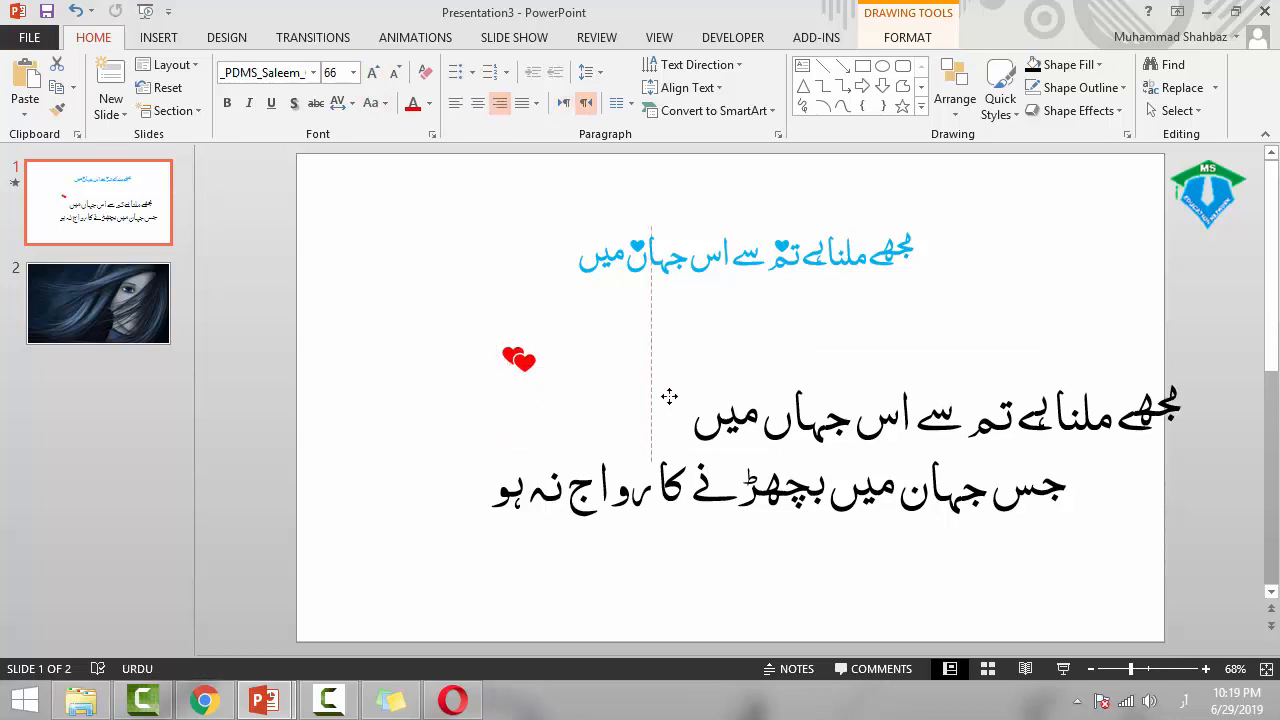
click(521, 382)
drag(521, 382, 824, 404)
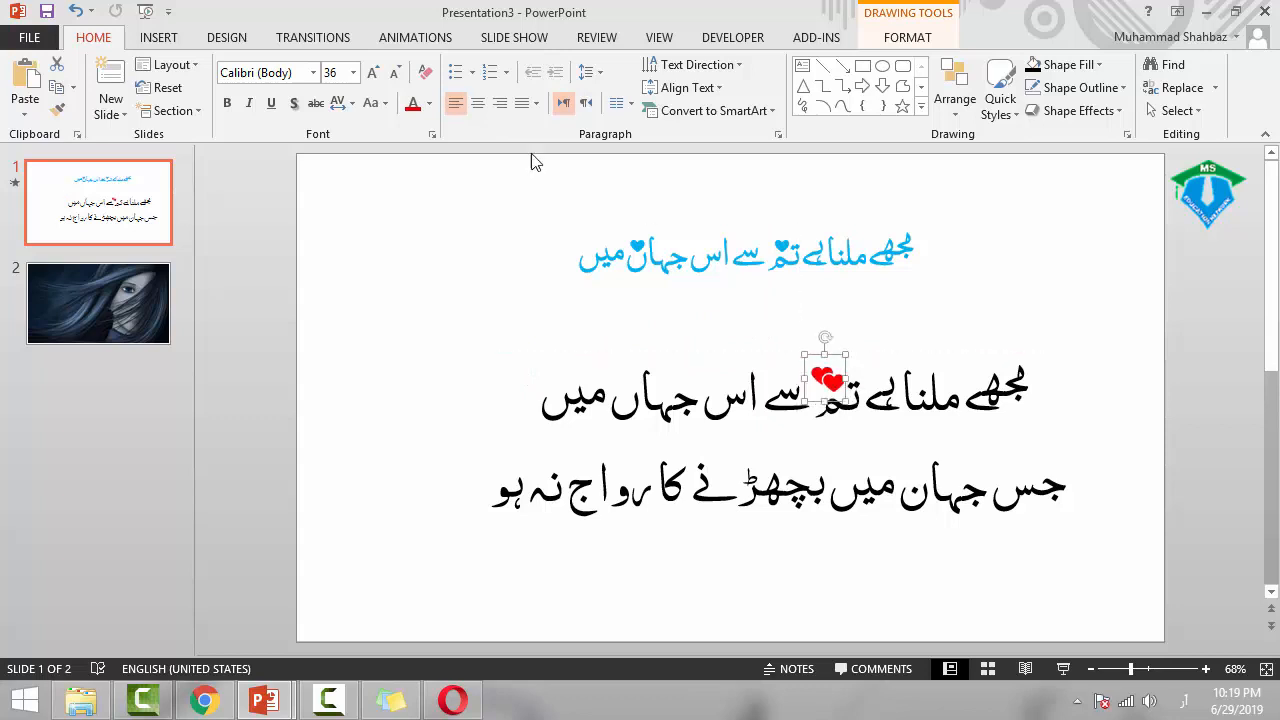
click(395, 74)
click(395, 74)
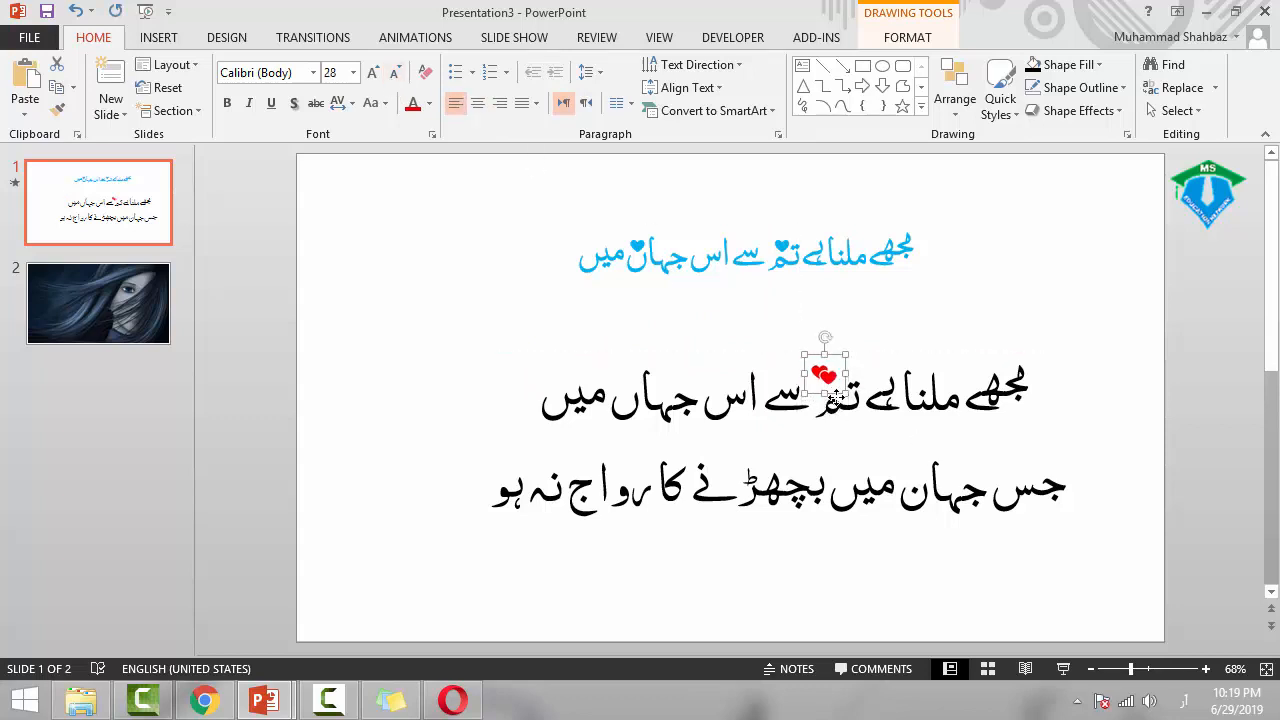
drag(835, 398, 834, 405)
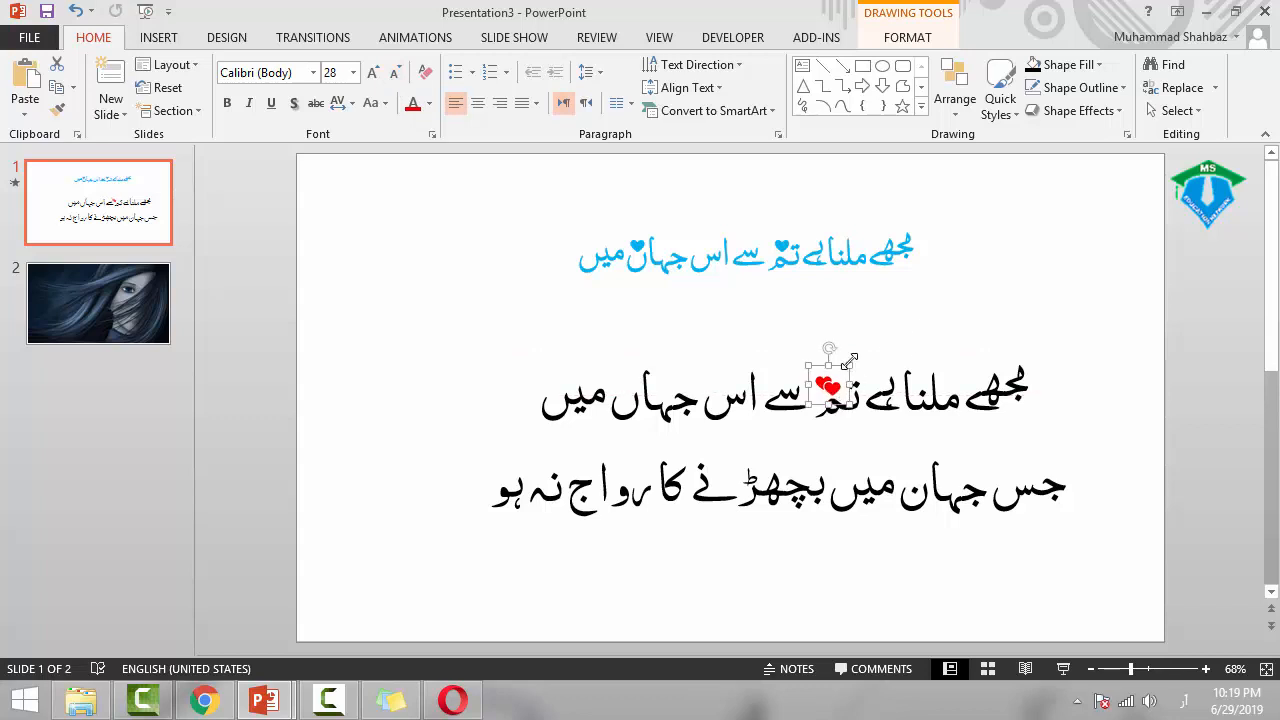
- Duplicate the red hearts and place two more copies over the first black line's words and four over the second line's
key(super)
key(super)
drag(979, 350, 977, 346)
drag(830, 384, 632, 450)
mouse_move(636, 452)
mouse_down()
mouse_move(1012, 462)
mouse_move(545, 465)
mouse_move(540, 451)
mouse_up()
click(965, 330)
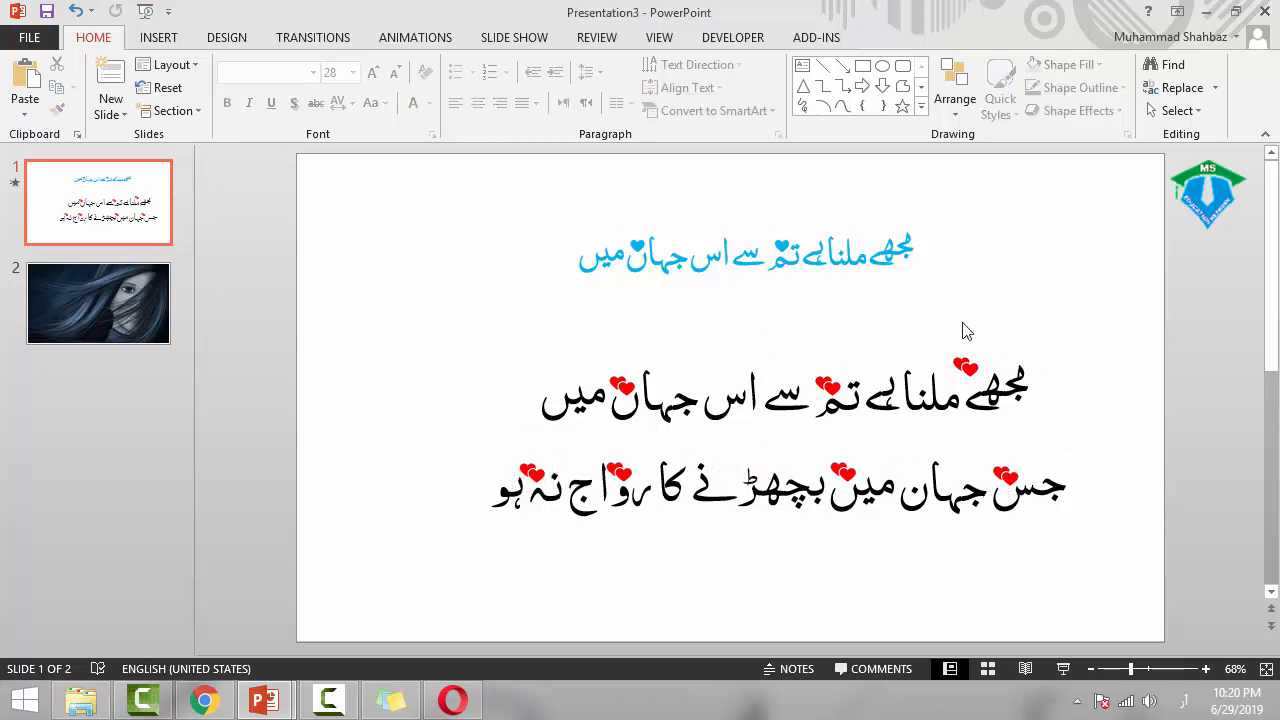
click(1183, 112)
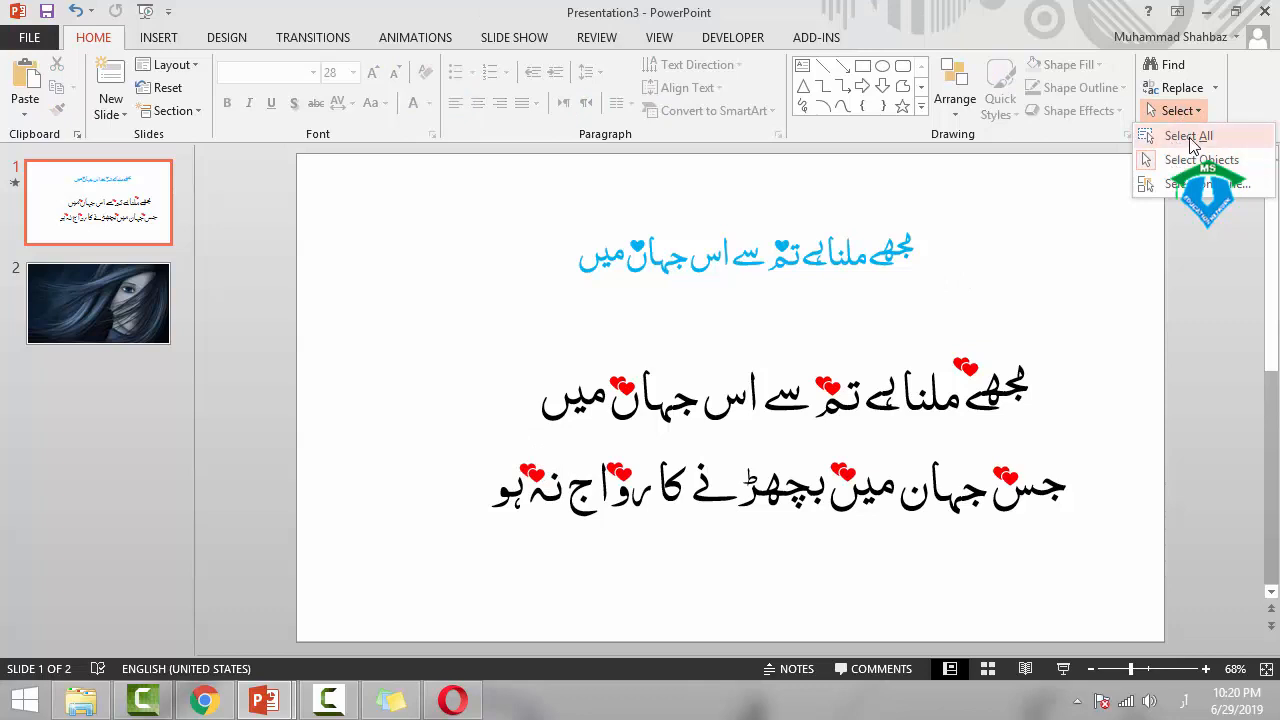
click(1180, 131)
click(1134, 289)
- Select the first black verse line with its three pairs of hearts and group them
click(1183, 110)
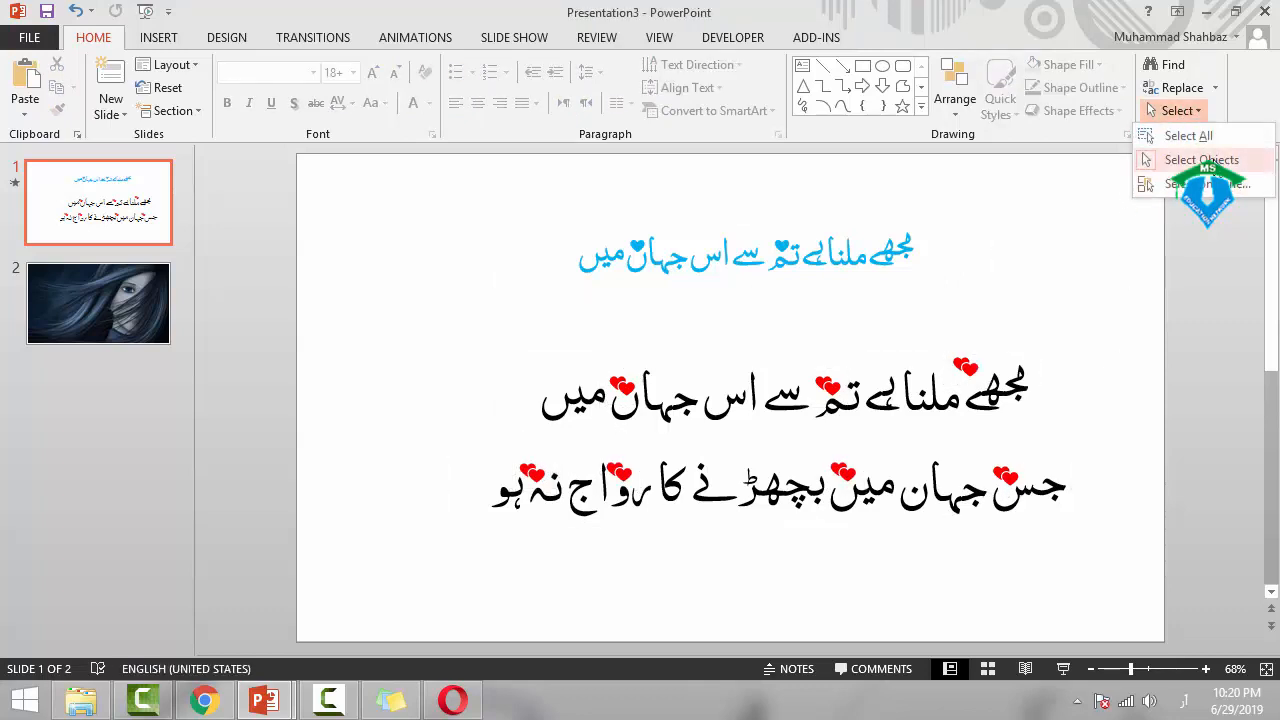
click(1145, 184)
drag(1122, 292, 468, 476)
click(907, 38)
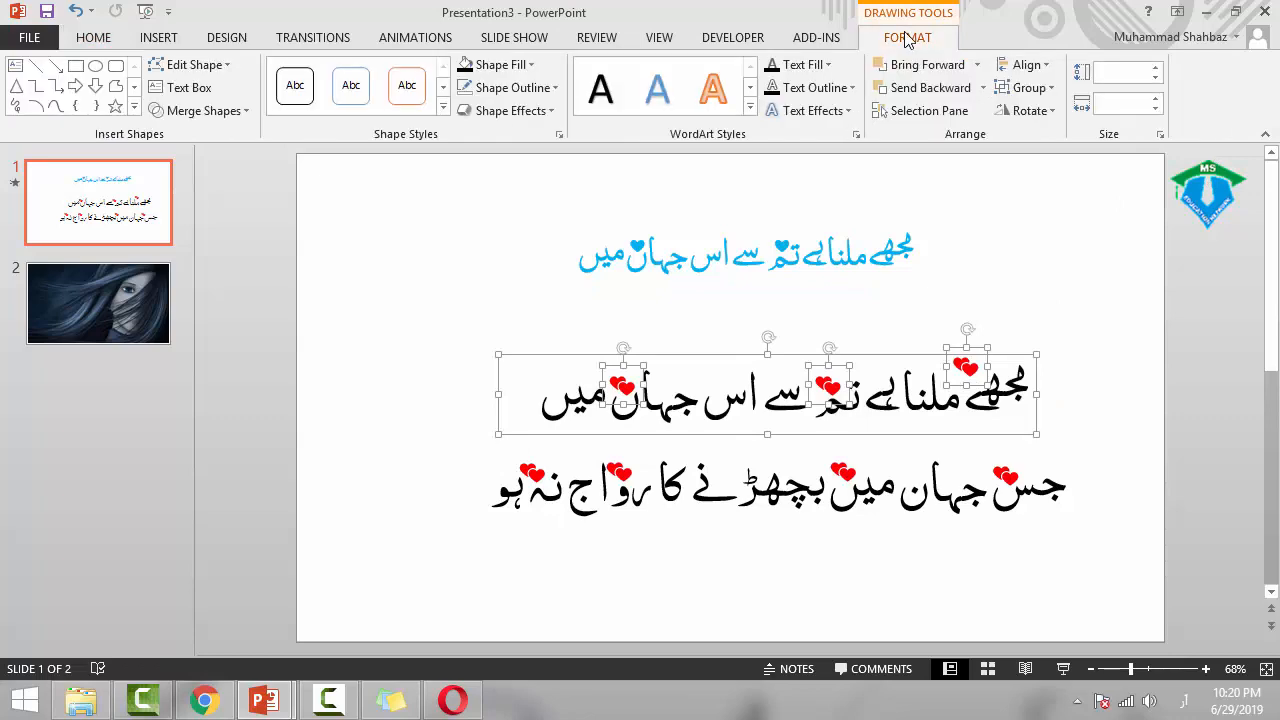
click(1037, 90)
click(1031, 111)
- Select the second verse line with its four pairs of hearts and group them
click(1103, 466)
drag(1134, 428, 426, 580)
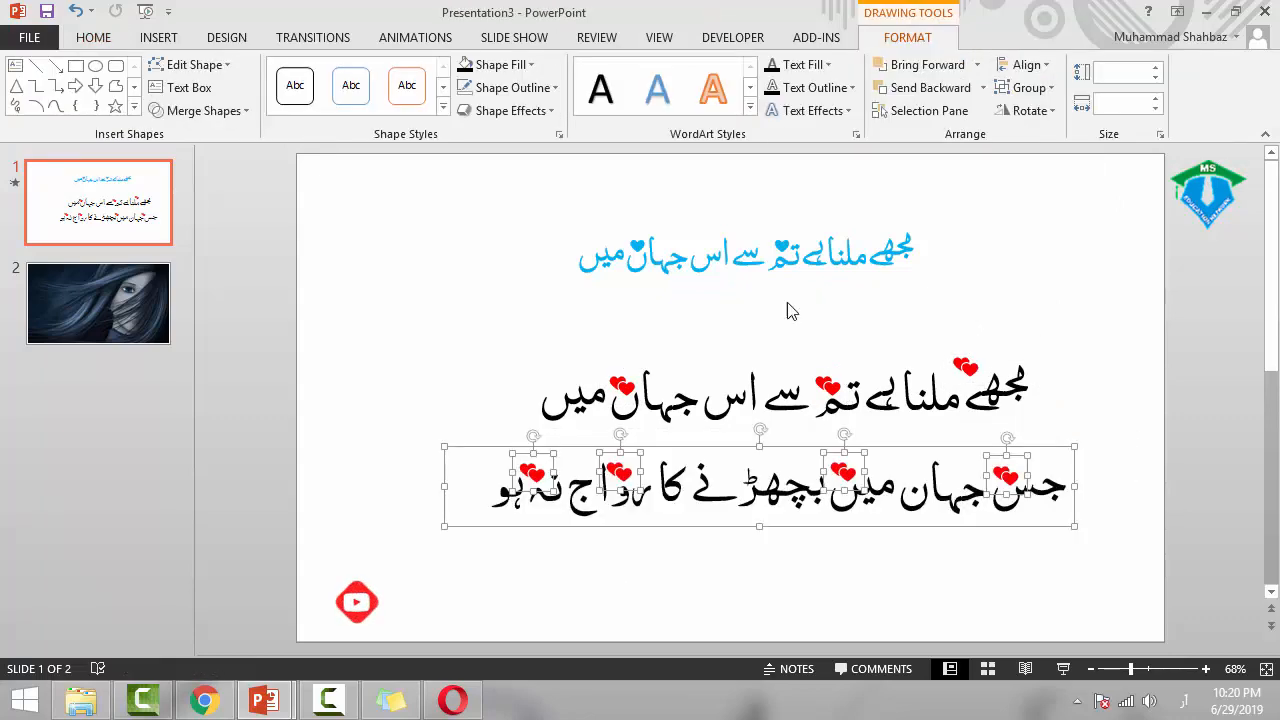
click(1046, 65)
click(1034, 88)
click(1034, 88)
click(1030, 111)
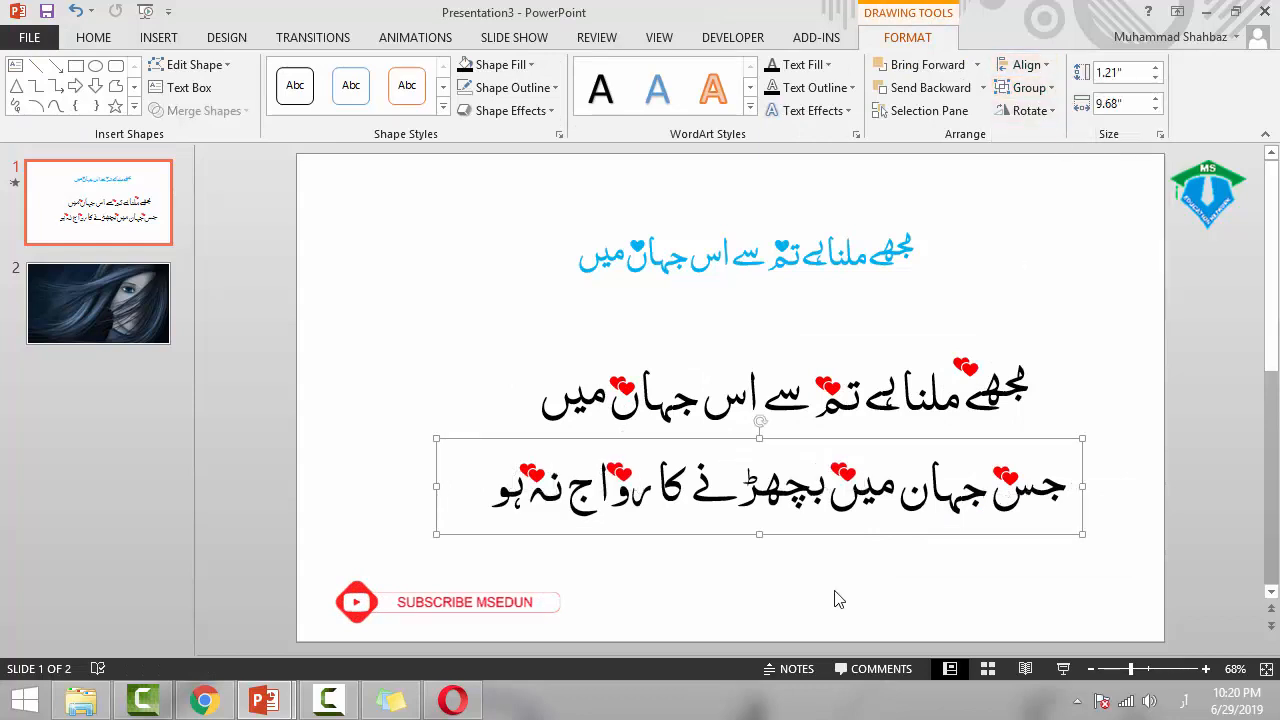
- Move the first grouped verse line up beneath the blue line and shift the second grouped line slightly up
drag(840, 425, 760, 382)
click(762, 520)
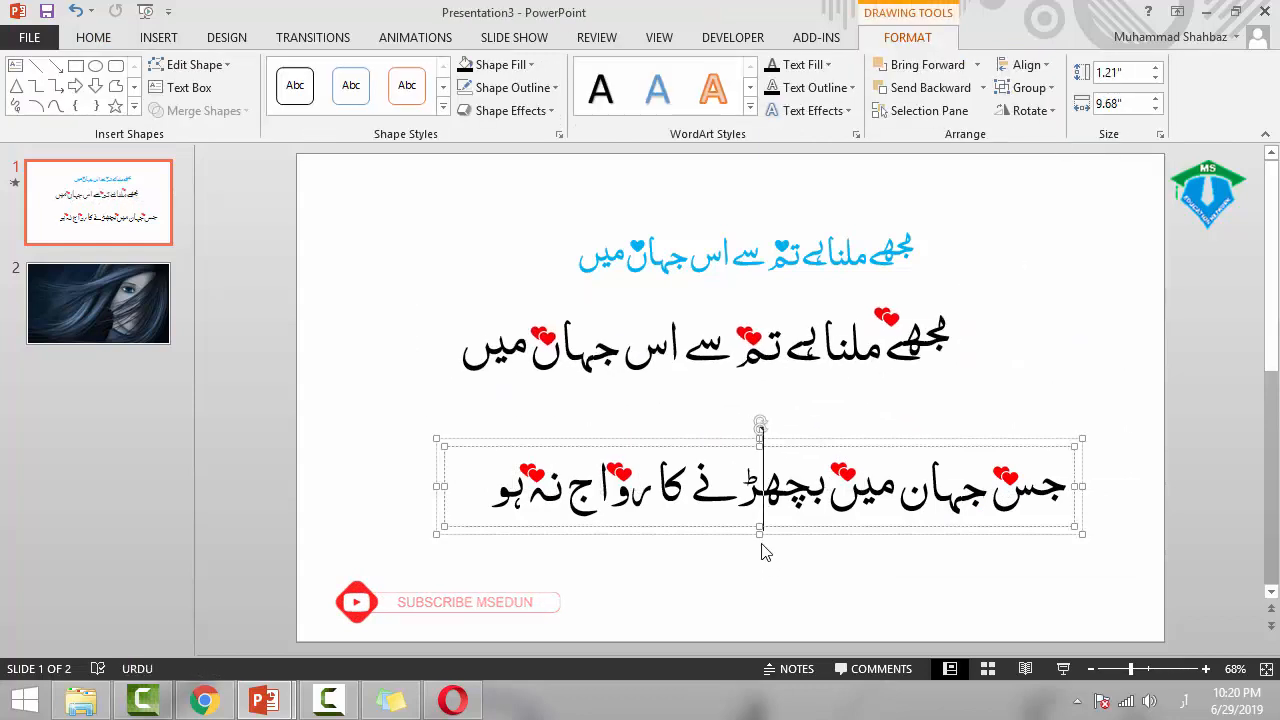
mouse_move(774, 534)
mouse_down()
mouse_move(680, 491)
mouse_move(764, 523)
mouse_up()
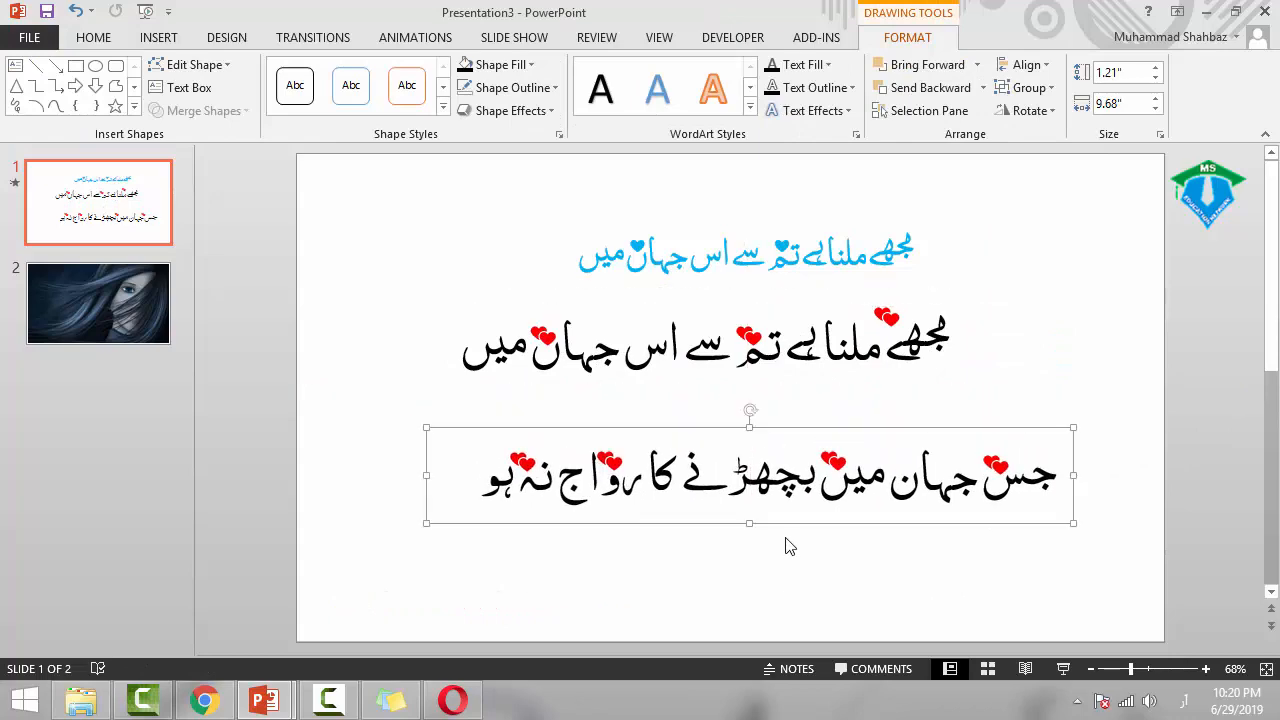
- Delete the blue verse line and move the first grouped verse line up toward its place
click(808, 251)
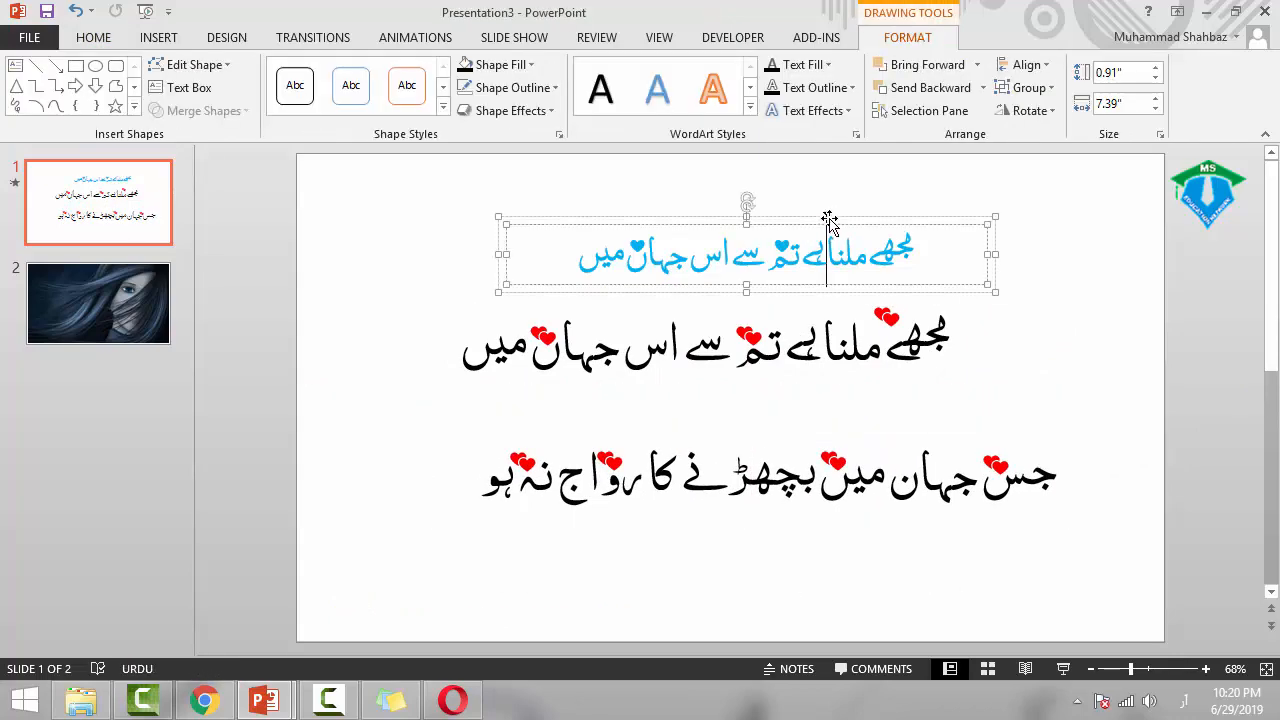
click(829, 217)
key(ctrl+z)
key(ctrl+z)
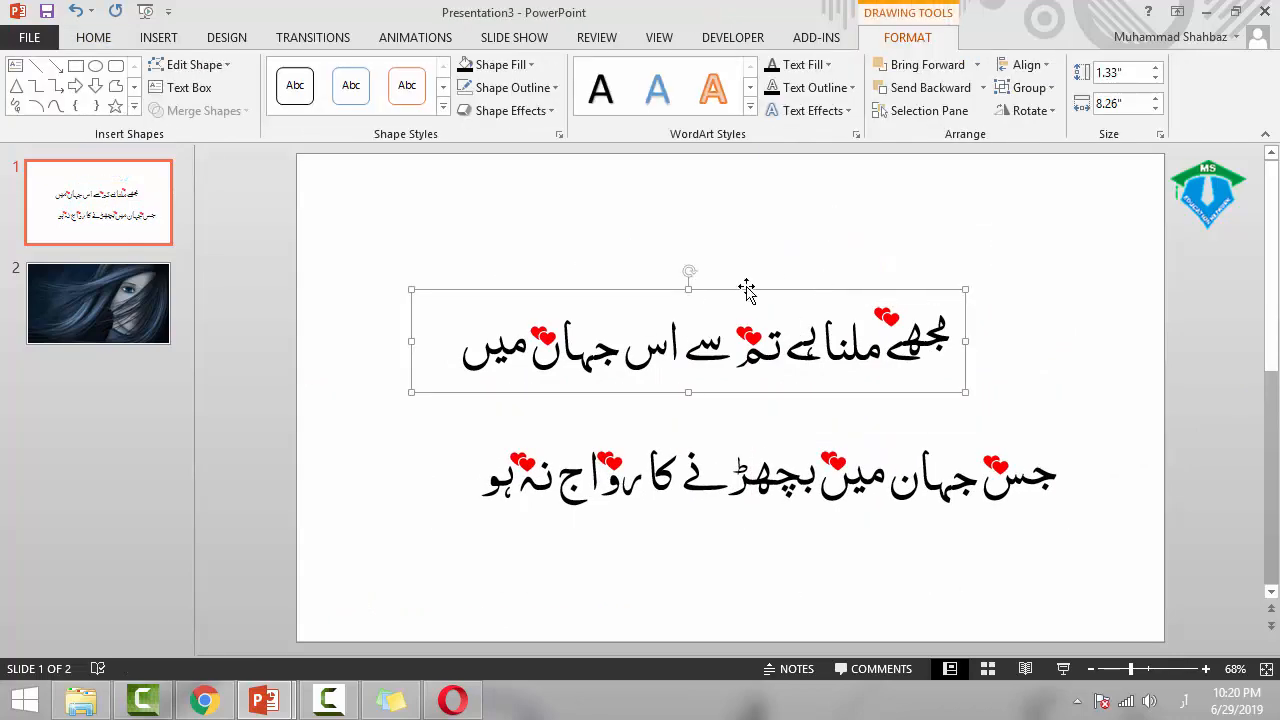
key(ctrl+y)
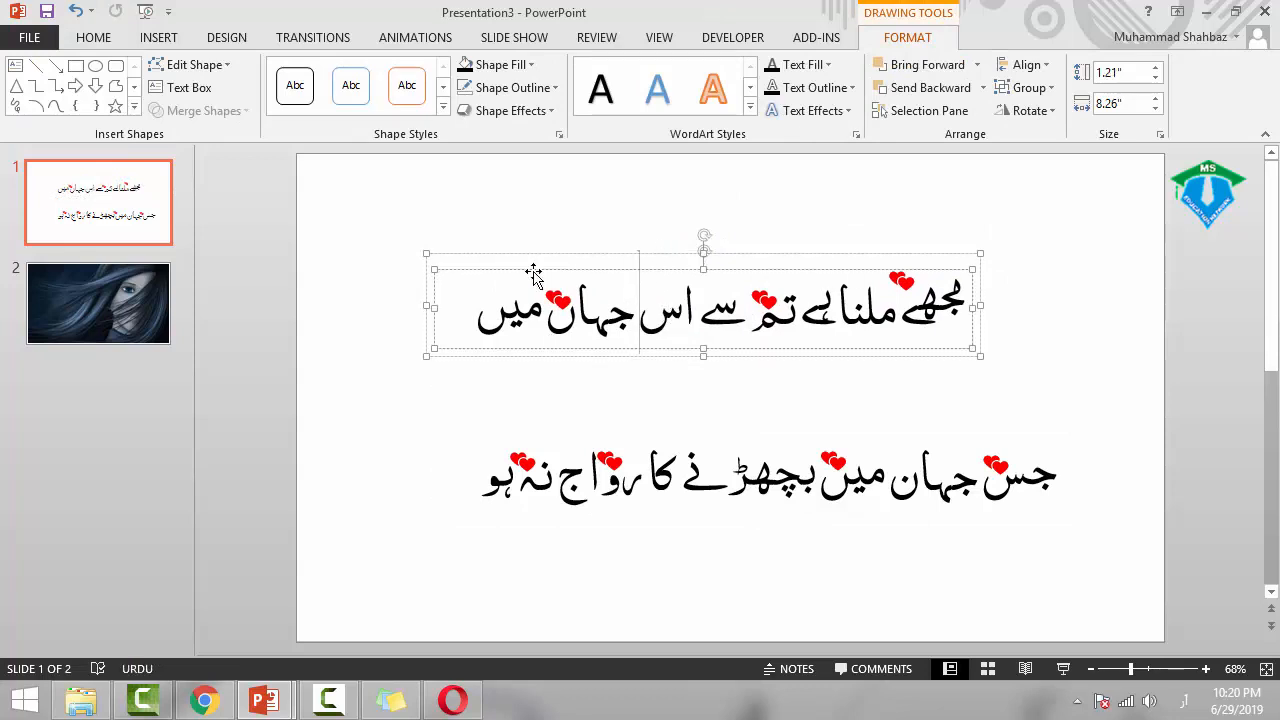
- Set the text color of both grouped verse lines to white, keeping the hearts red
click(583, 269)
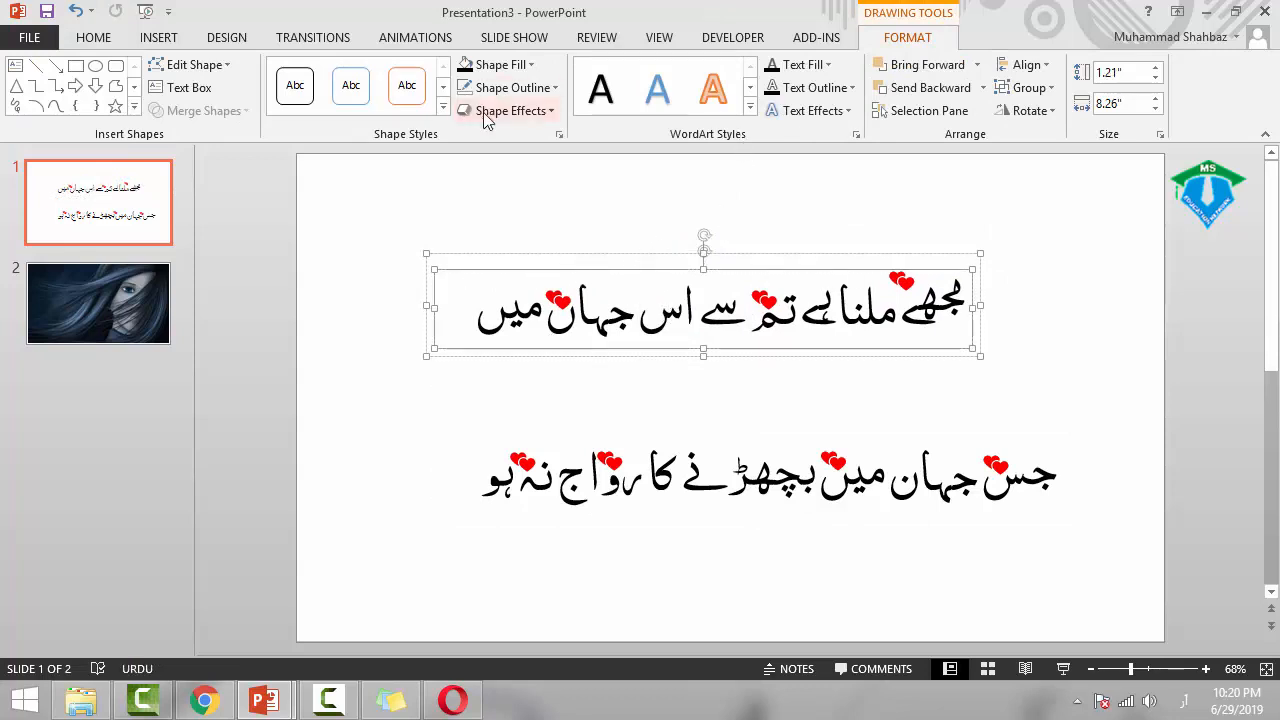
click(91, 38)
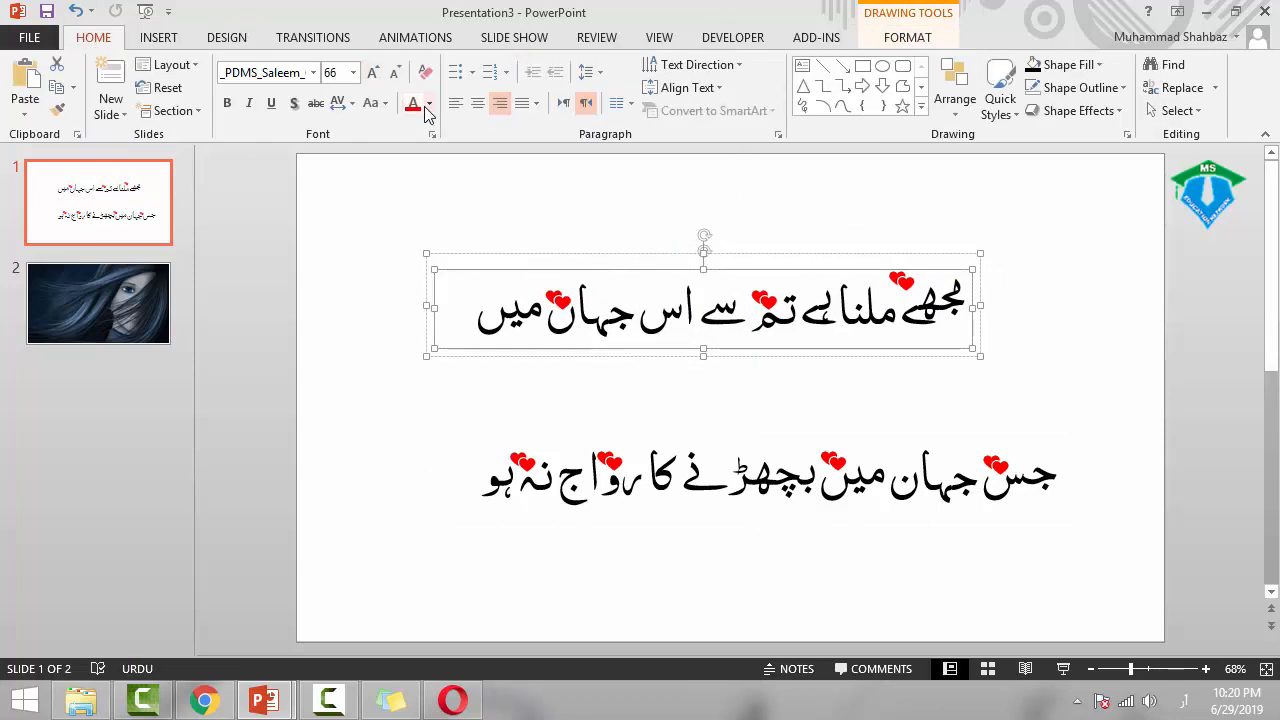
click(427, 104)
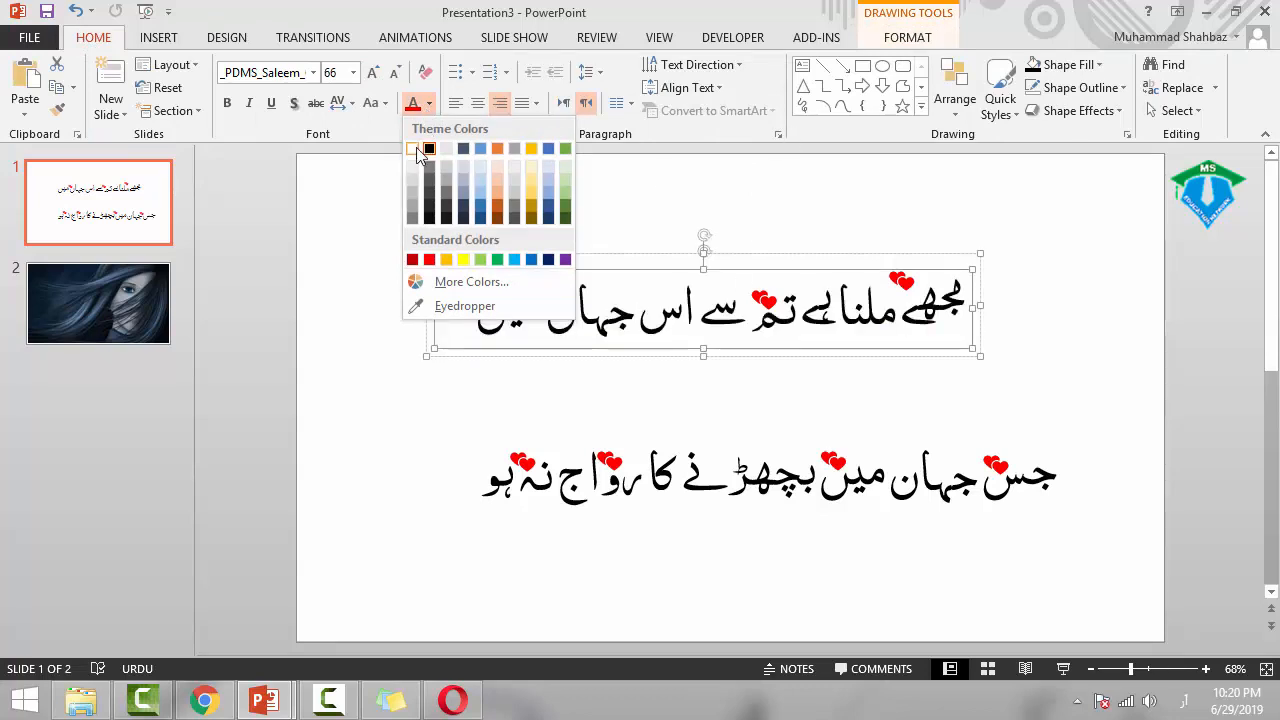
click(414, 149)
click(642, 487)
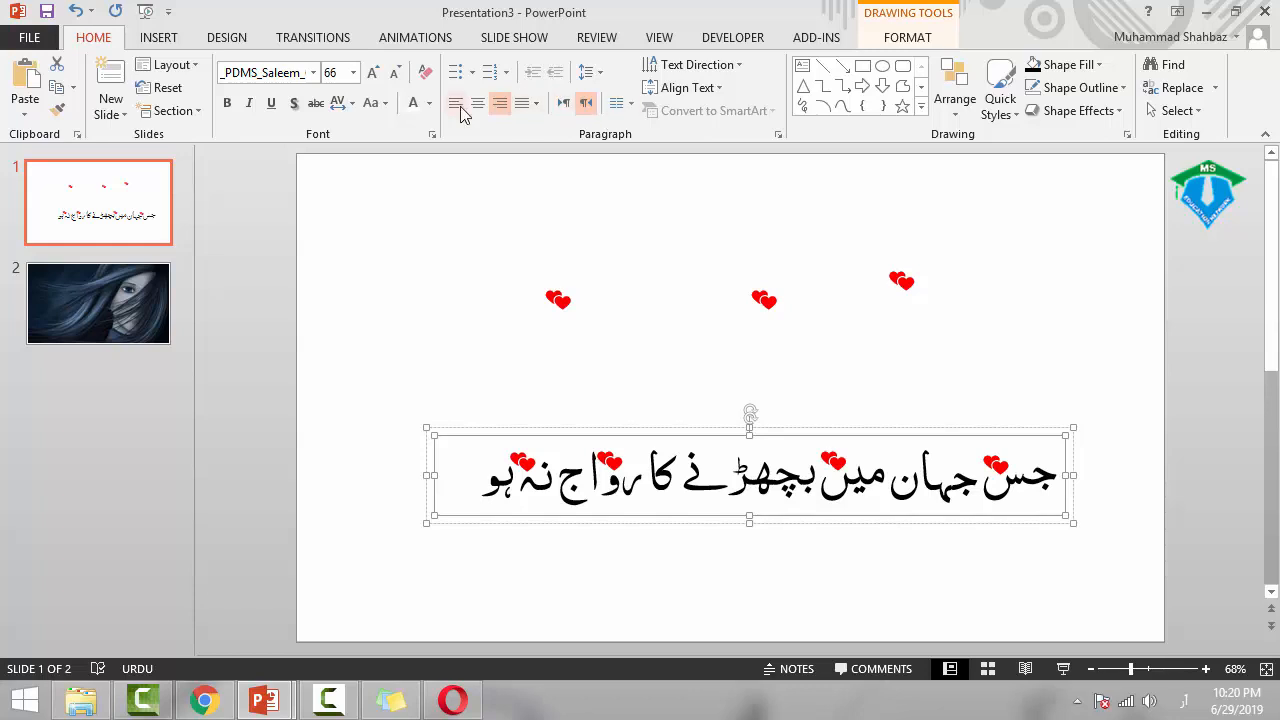
click(411, 104)
click(475, 261)
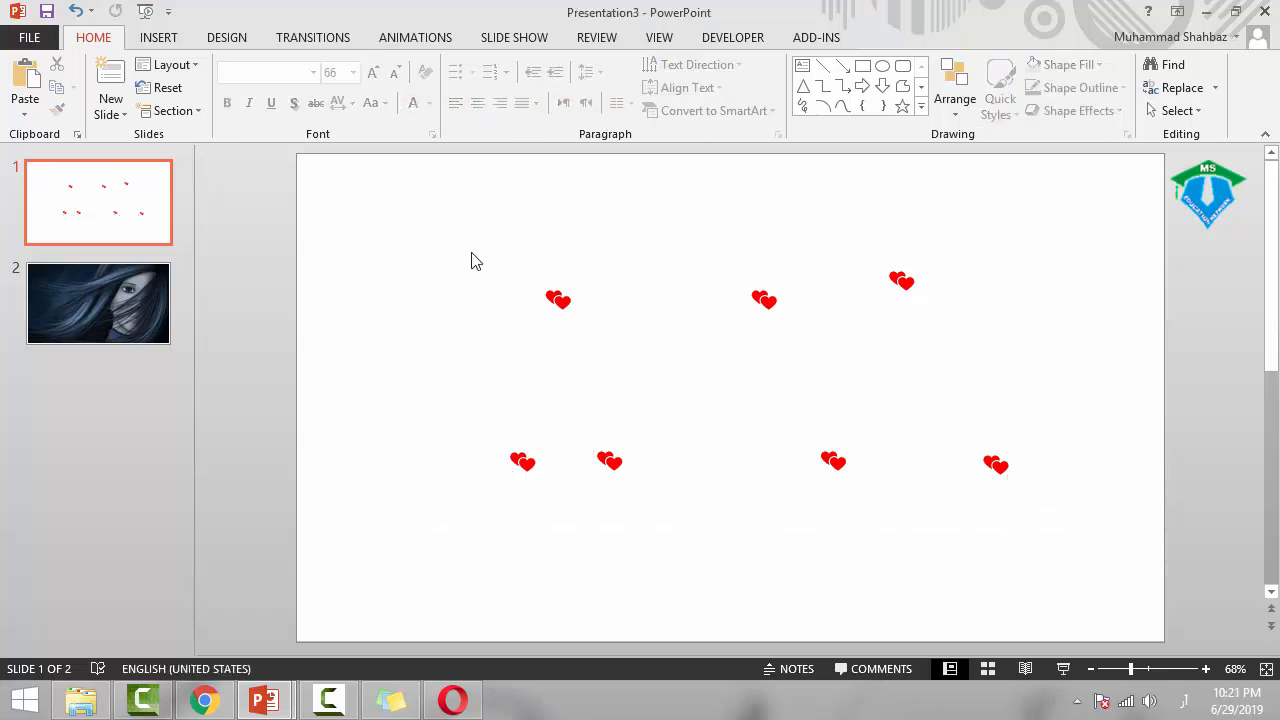
- Draw a full-width rectangle as a horizontal band across the middle of the picture on slide 2
click(42, 316)
click(862, 66)
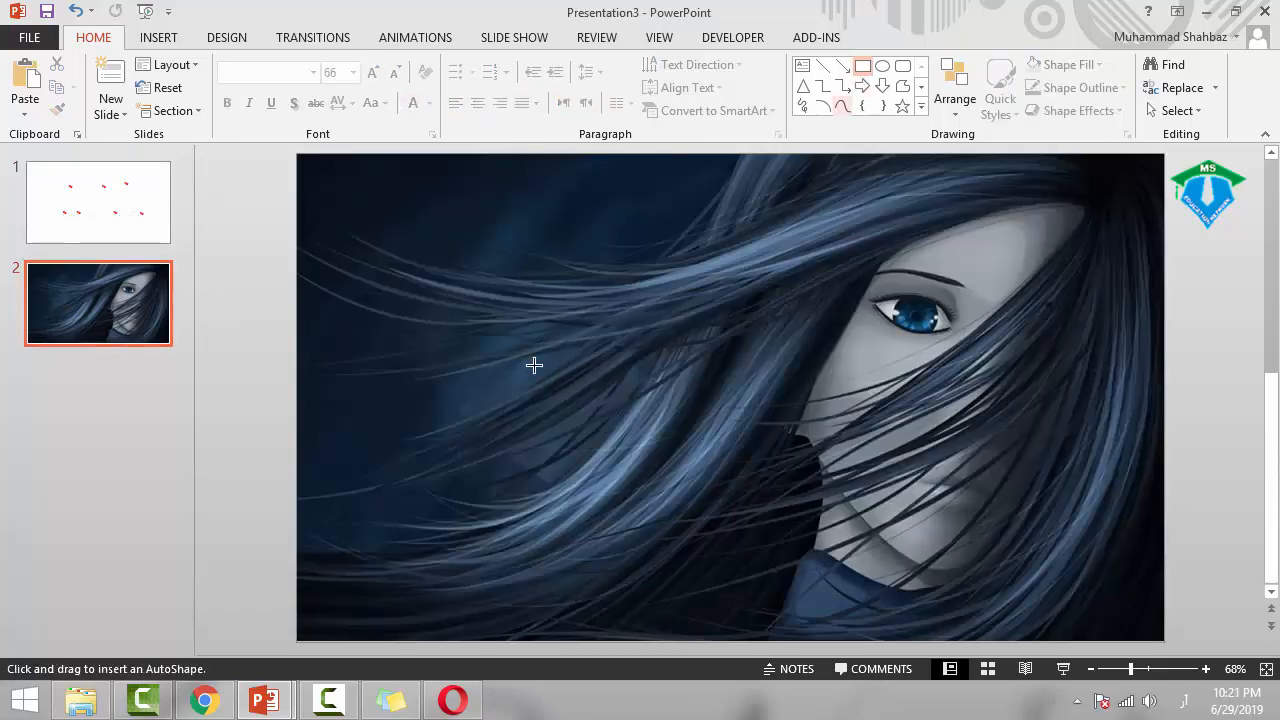
mouse_move(298, 378)
mouse_down()
mouse_move(1100, 508)
mouse_move(1164, 480)
mouse_up()
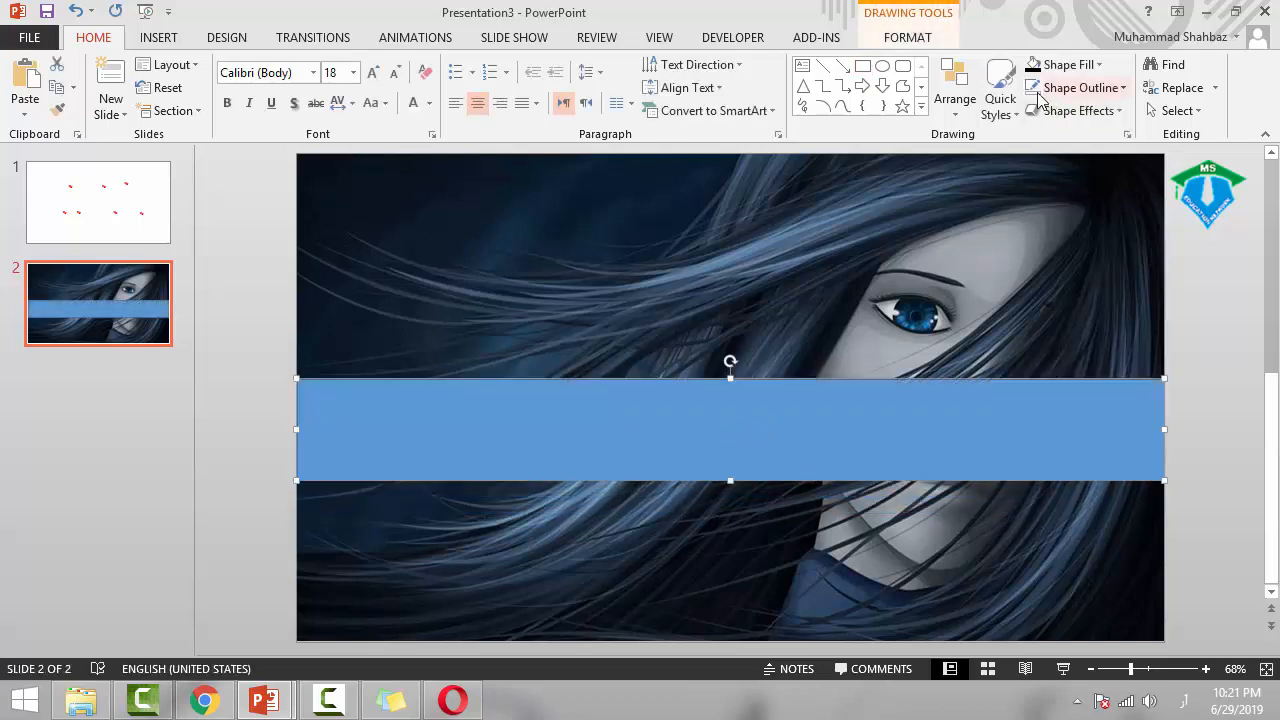
- Fill the band on slide 2 with black and remove its outline
click(1068, 65)
click(1050, 113)
click(1075, 87)
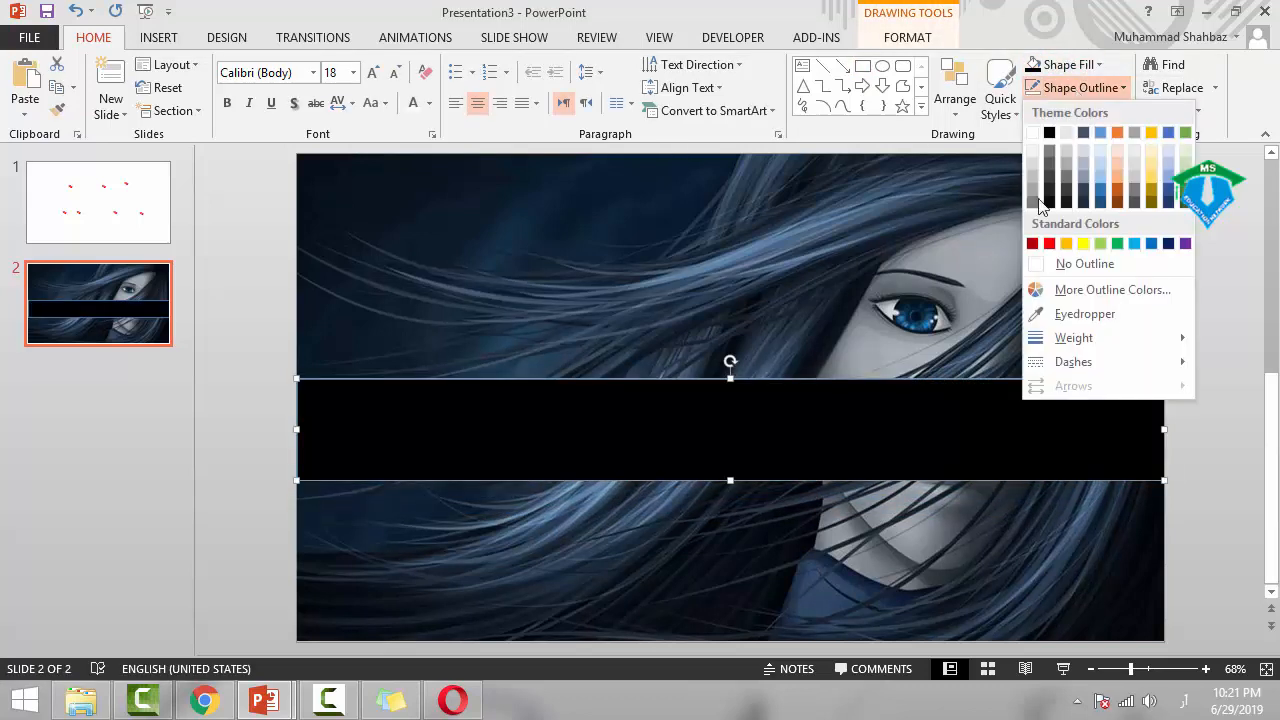
click(1071, 269)
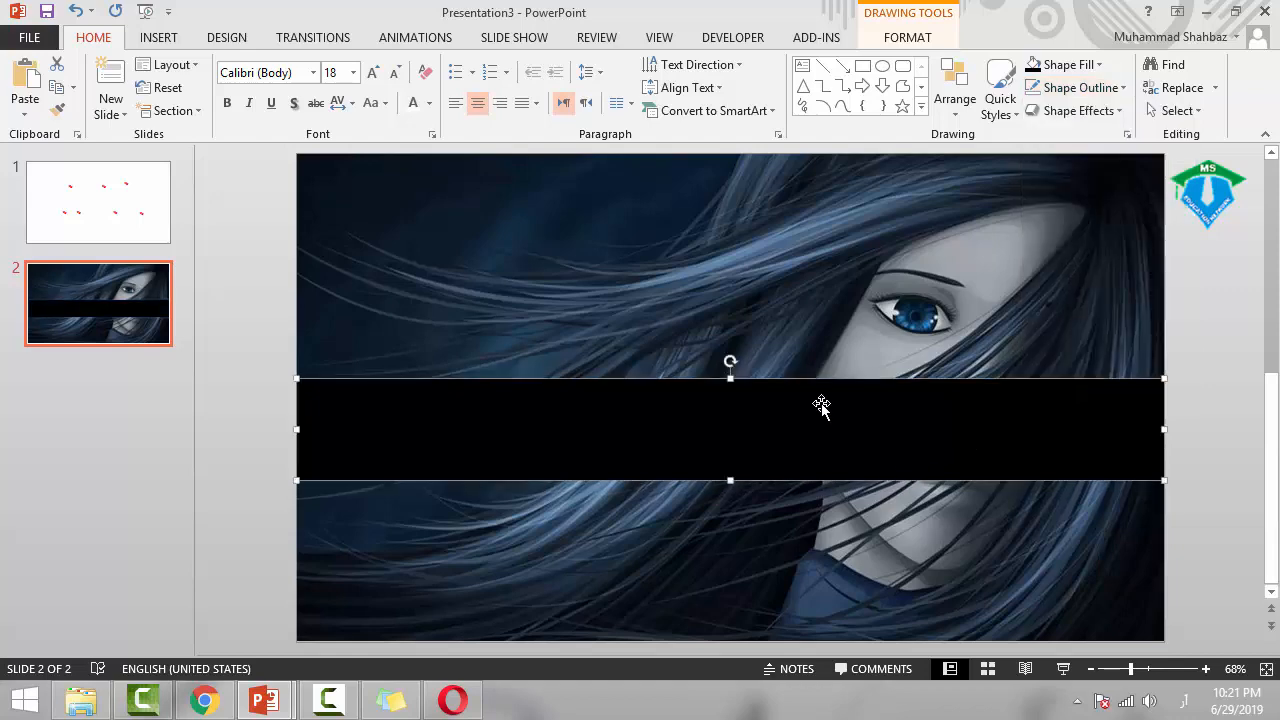
- Set the black band's fill transparency to 42%
click(227, 37)
click(1160, 90)
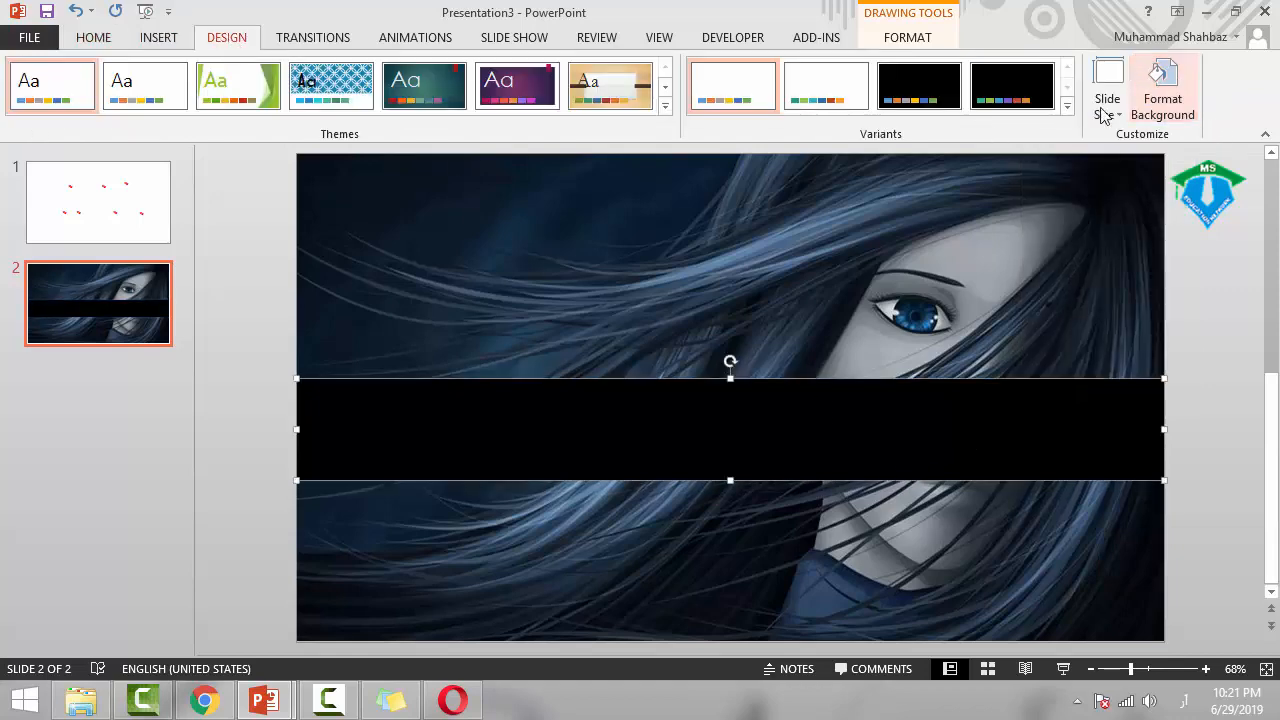
click(539, 440)
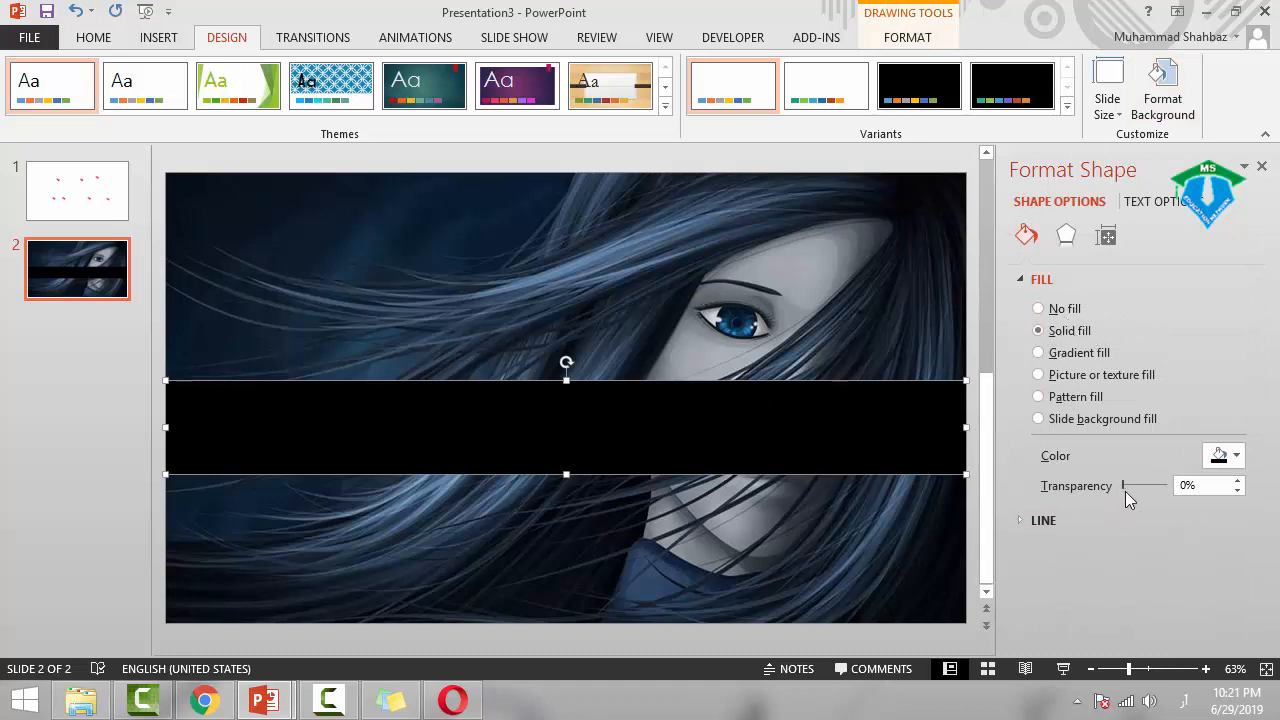
mouse_move(1125, 491)
mouse_down()
mouse_move(1145, 486)
mouse_move(1147, 500)
mouse_up()
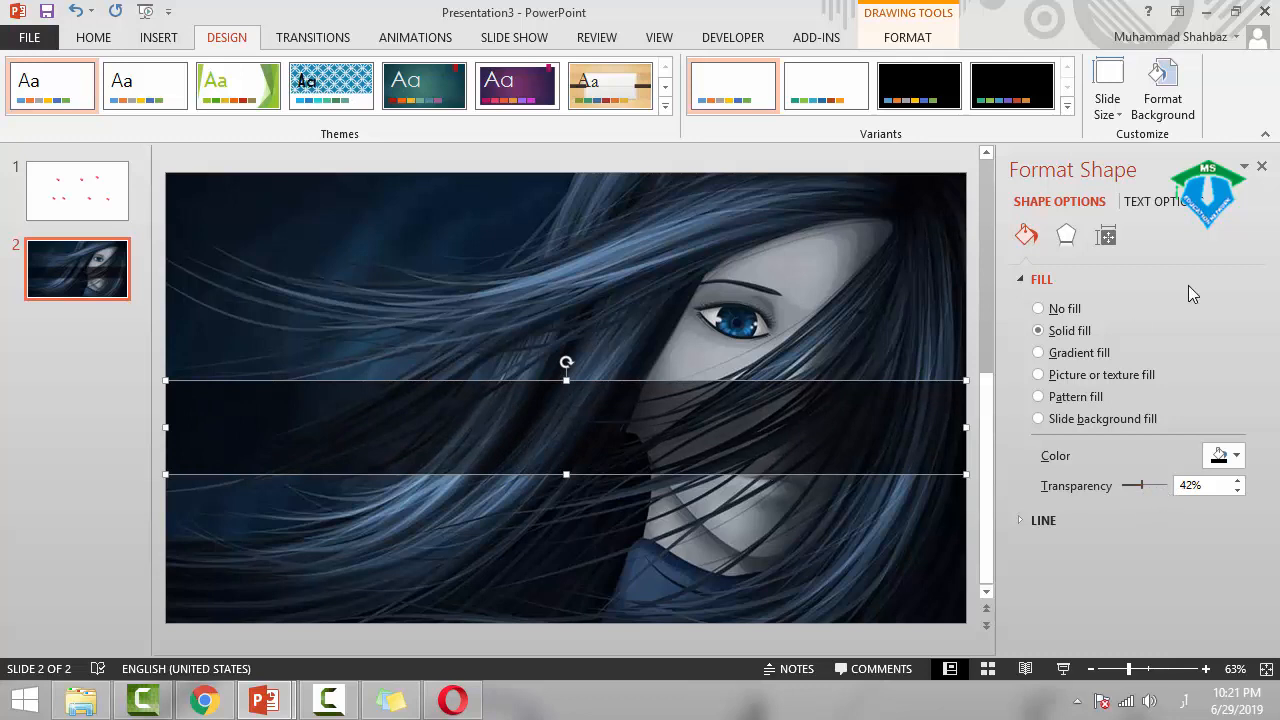
- Copy the first verse line with its hearts from slide 1 to slide 2 and place it on the black band
click(1263, 168)
click(234, 432)
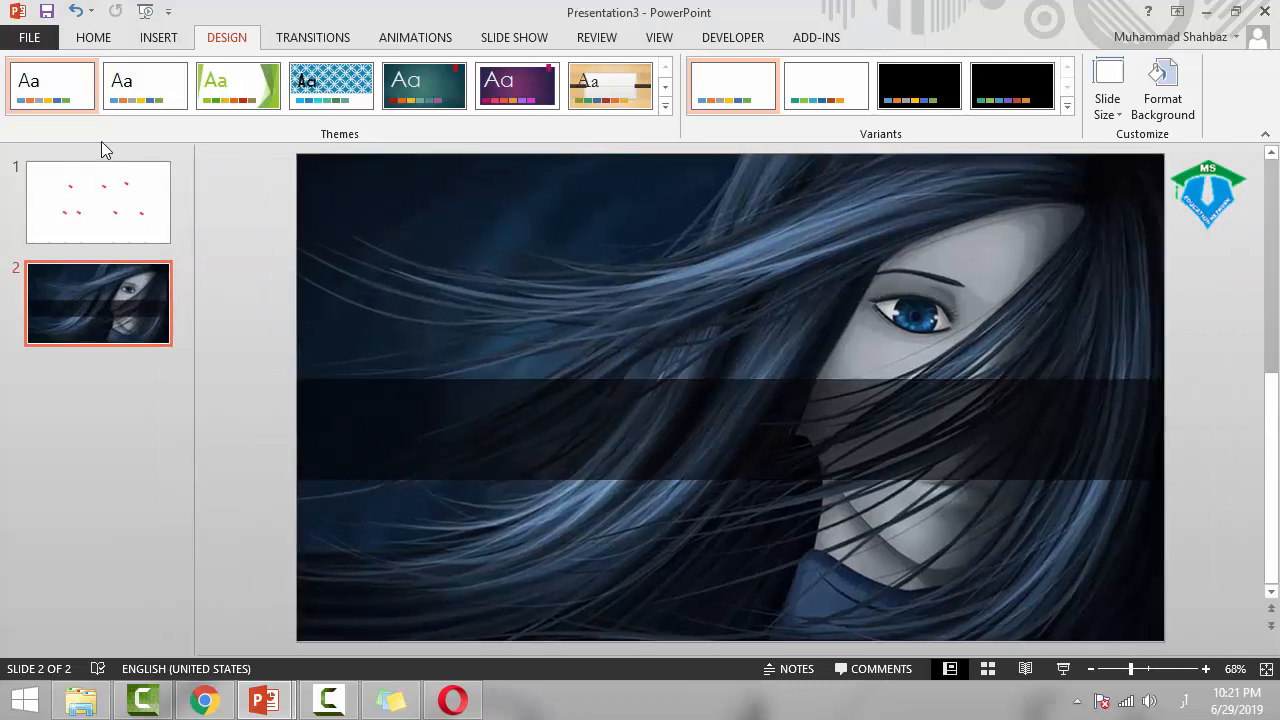
click(110, 188)
click(707, 312)
click(735, 253)
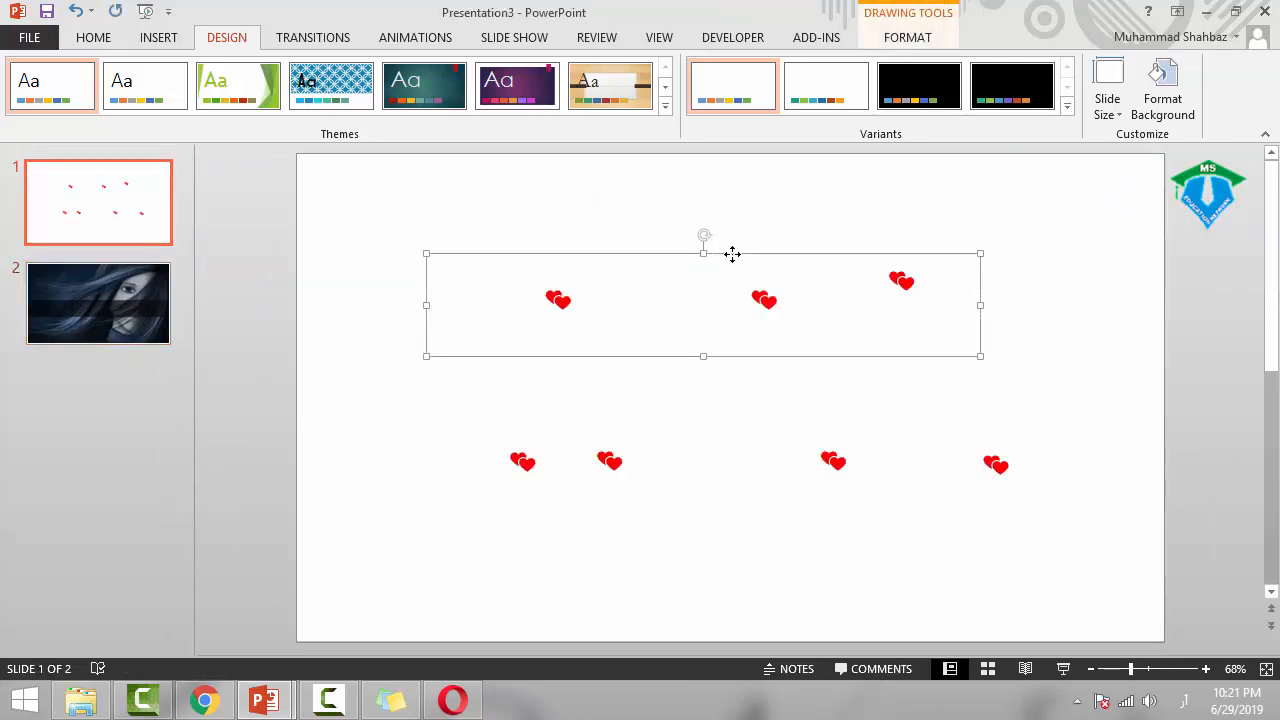
right_click(732, 254)
click(777, 292)
click(130, 316)
right_click(683, 300)
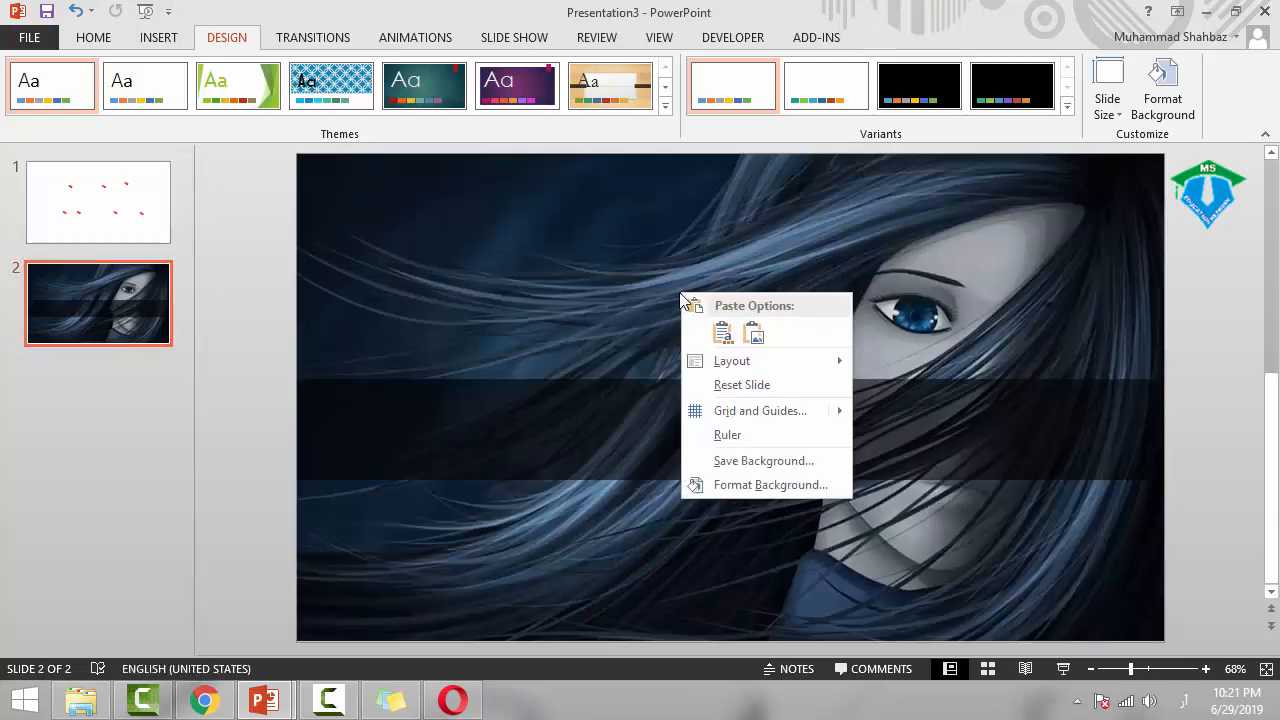
click(721, 334)
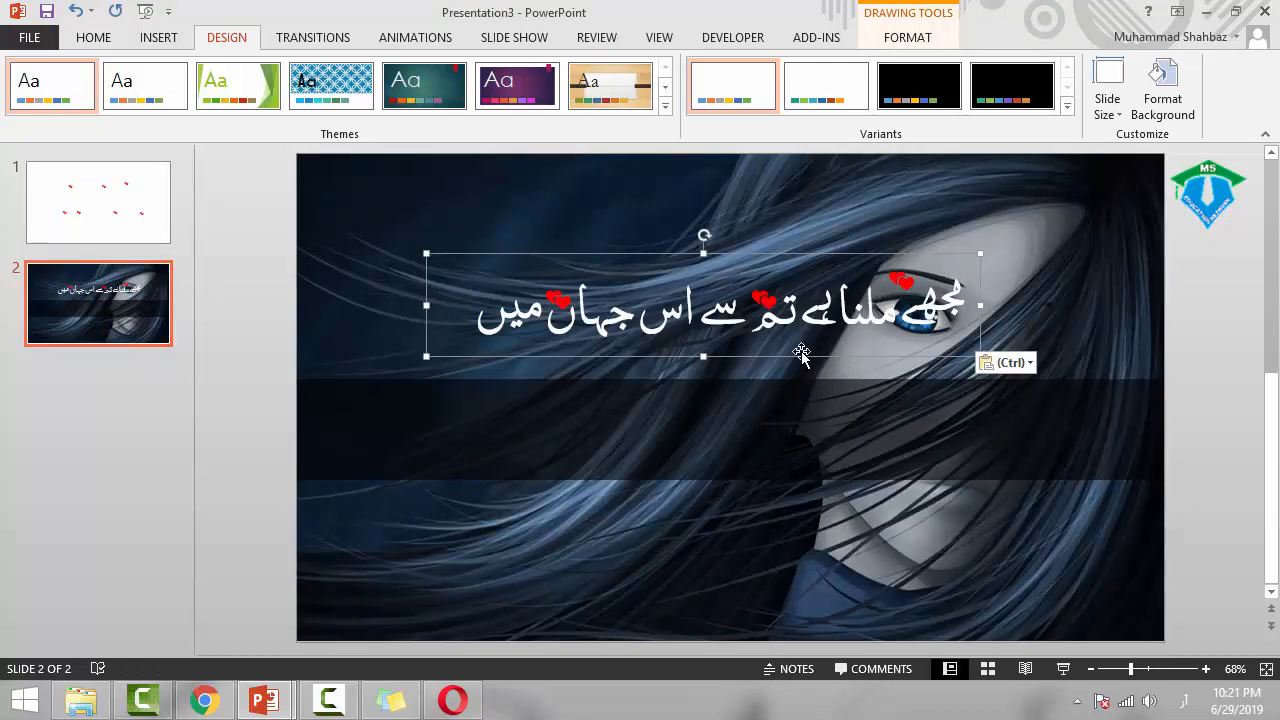
drag(801, 352, 828, 476)
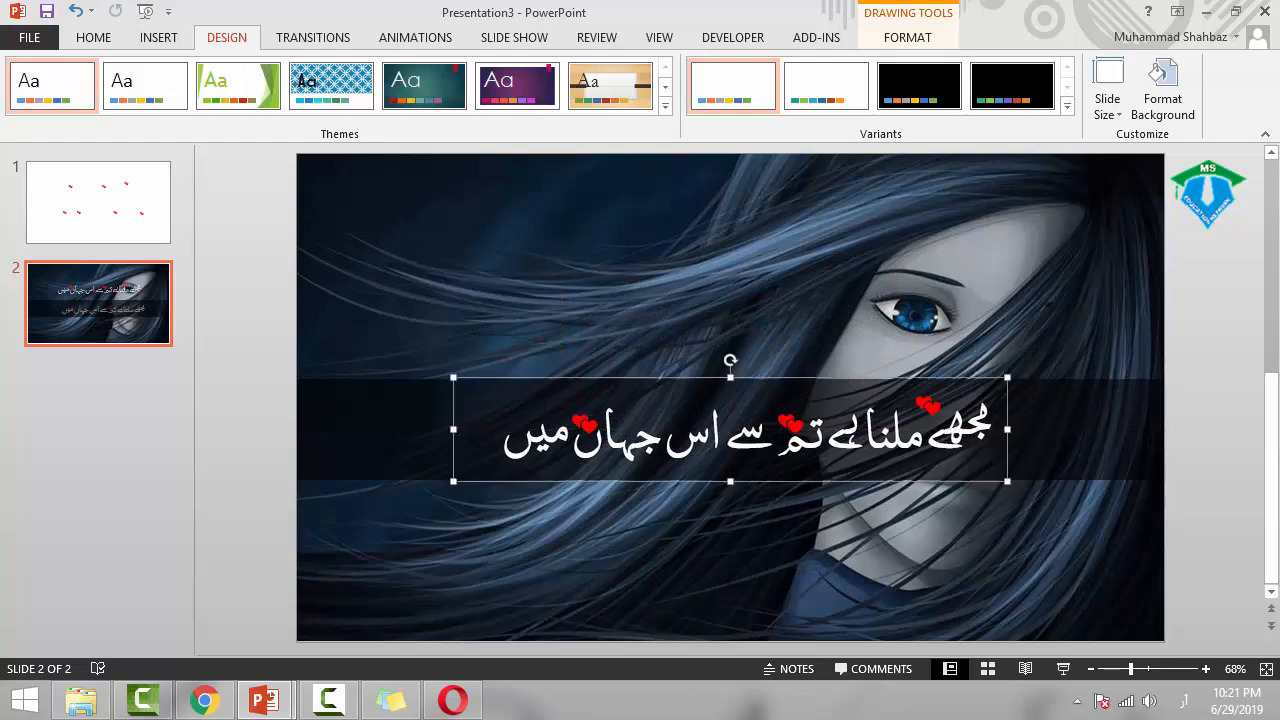
- Copy the second verse line with its hearts from slide 1 to slide 2 and place it above the black band
click(97, 240)
click(707, 430)
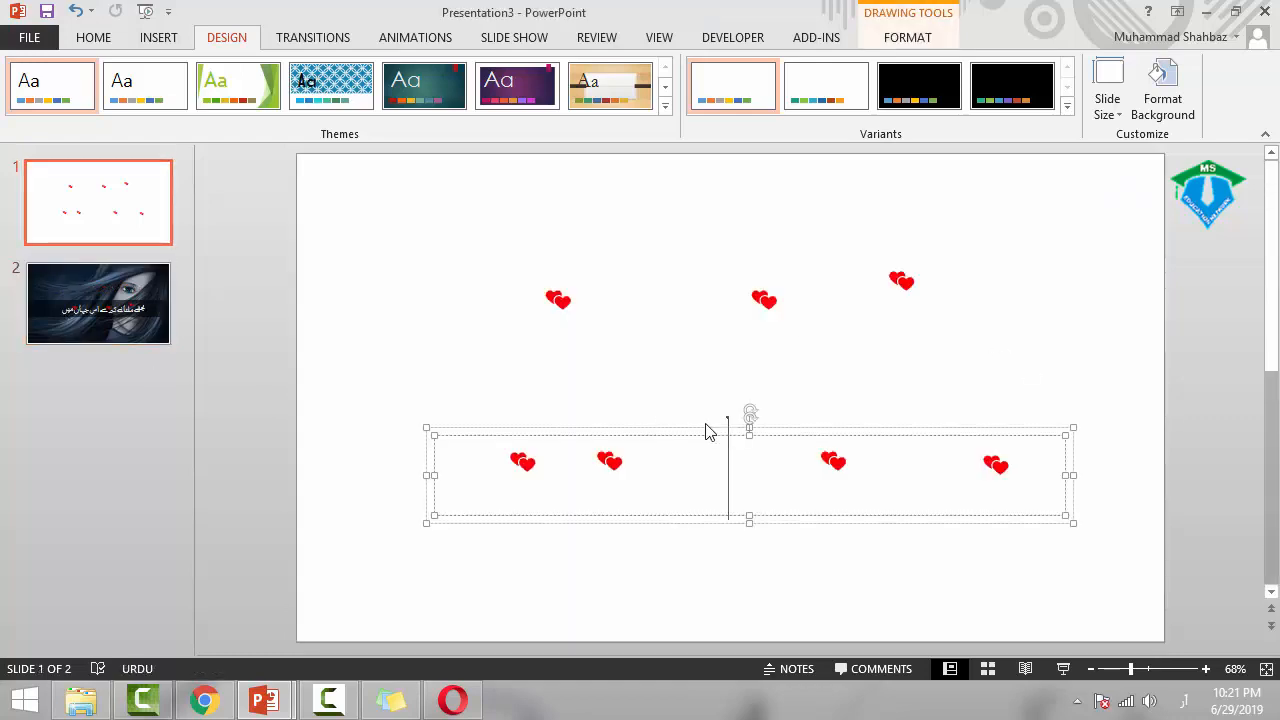
right_click(703, 430)
click(717, 182)
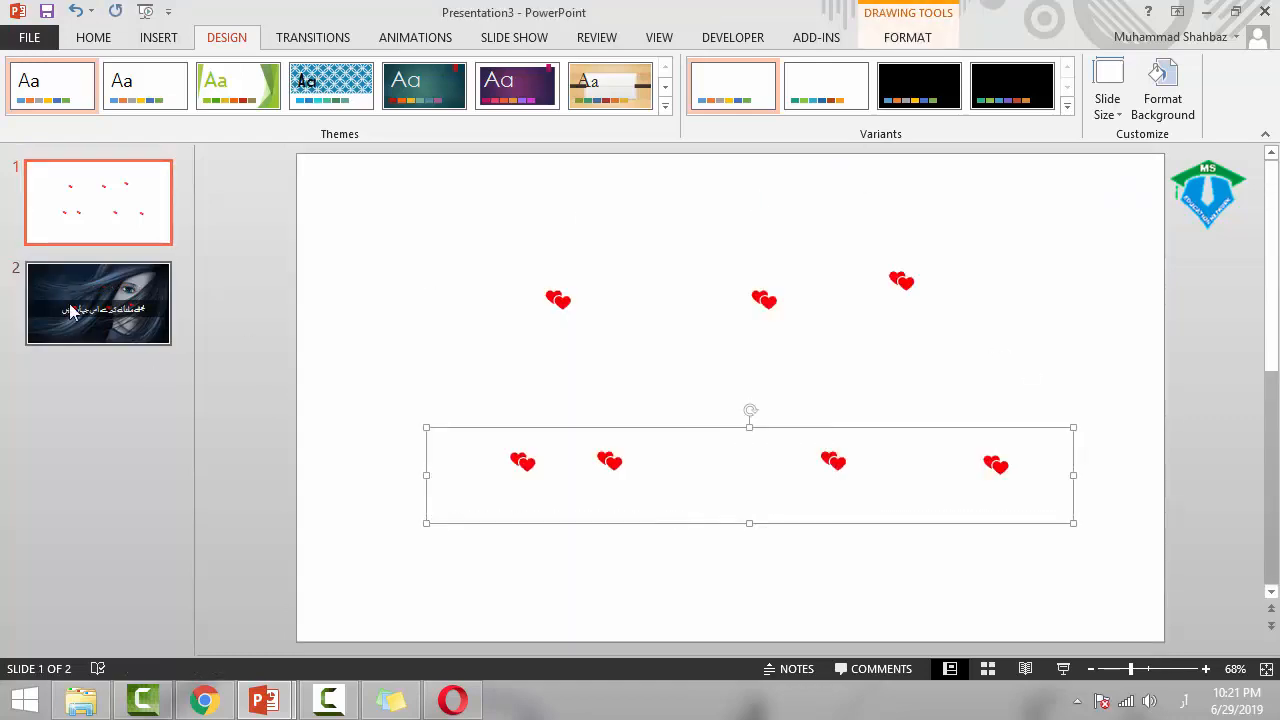
click(72, 311)
right_click(668, 322)
click(707, 356)
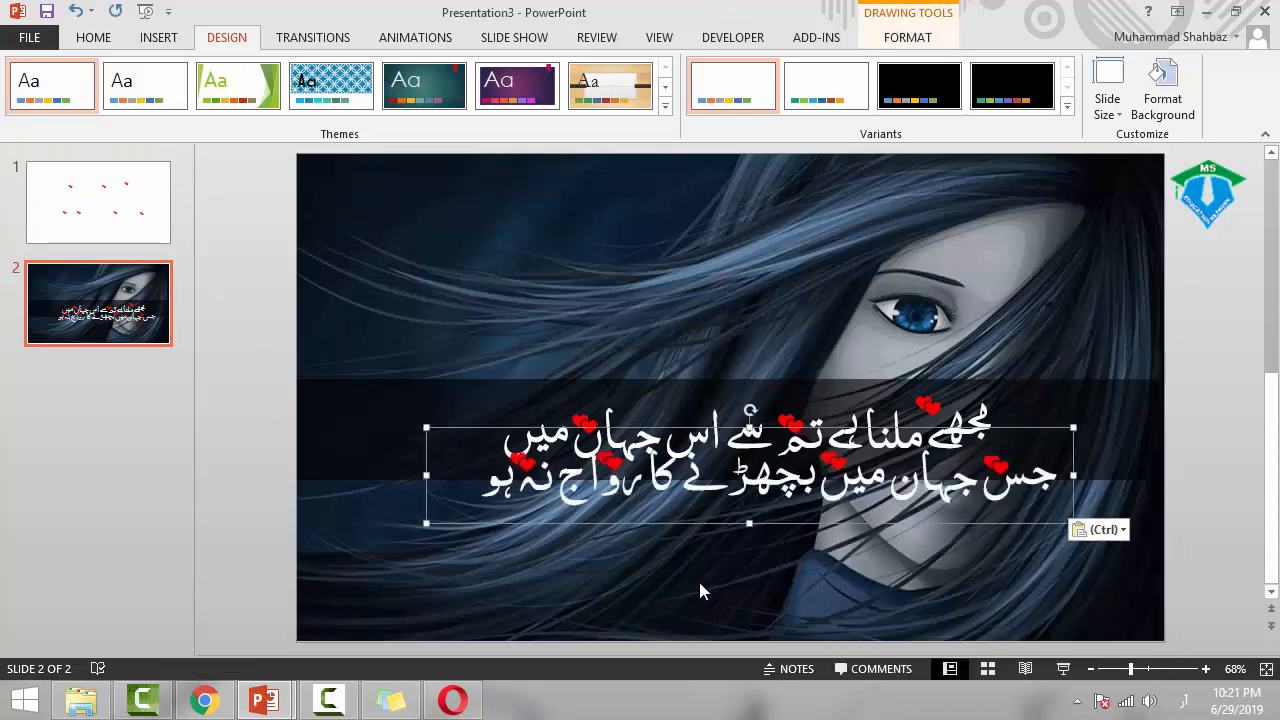
drag(696, 525, 696, 277)
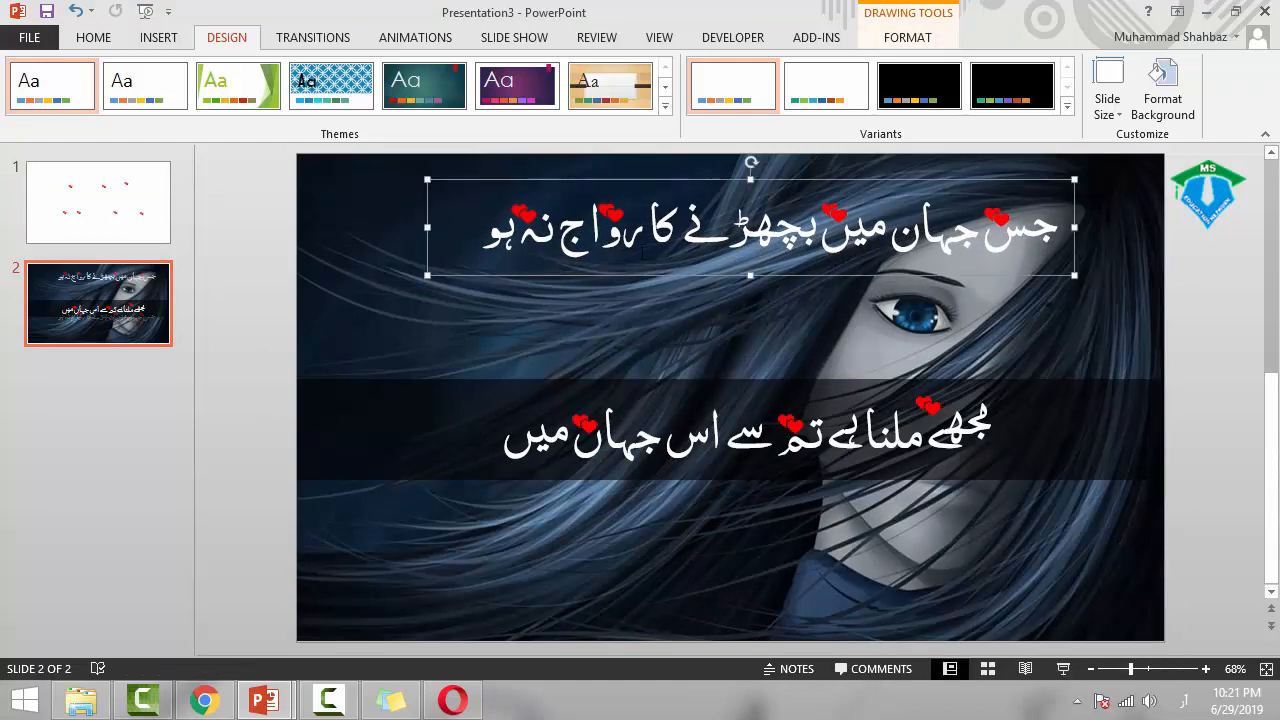
- Give the verse line on the band a Wipe entrance From Right, starting With Previous and lasting 3.50 seconds
click(785, 418)
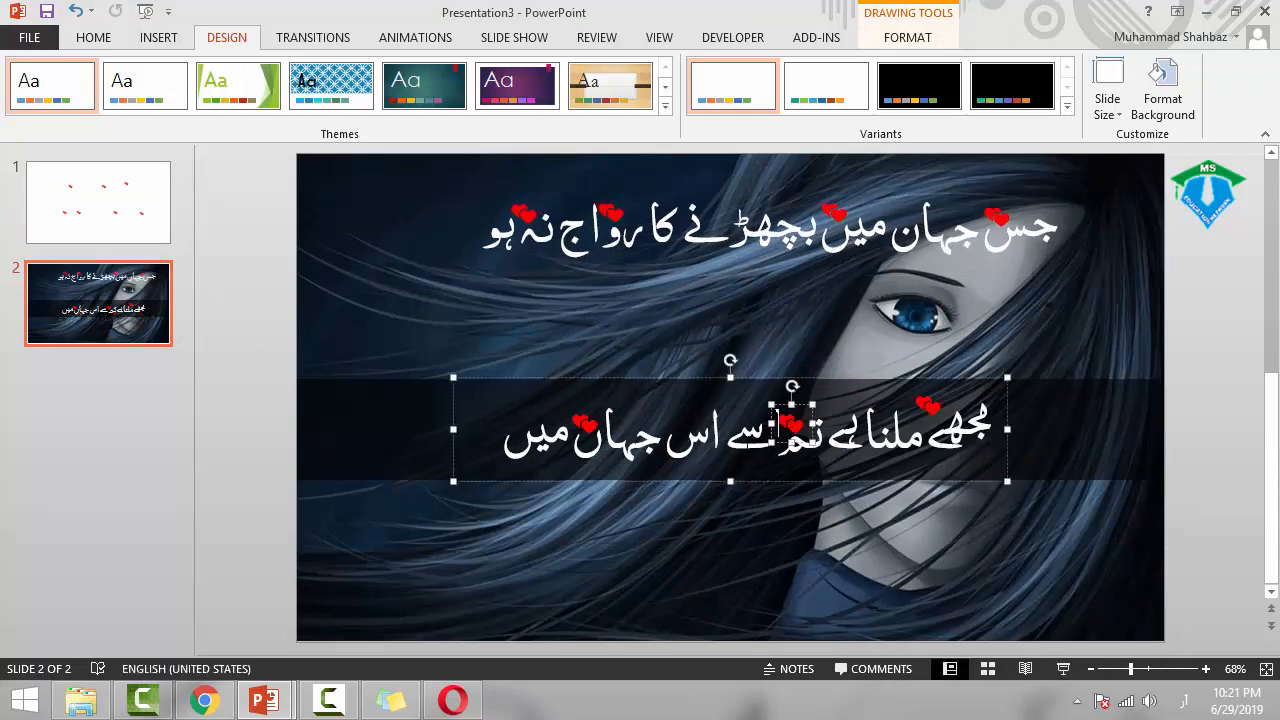
click(770, 482)
click(407, 40)
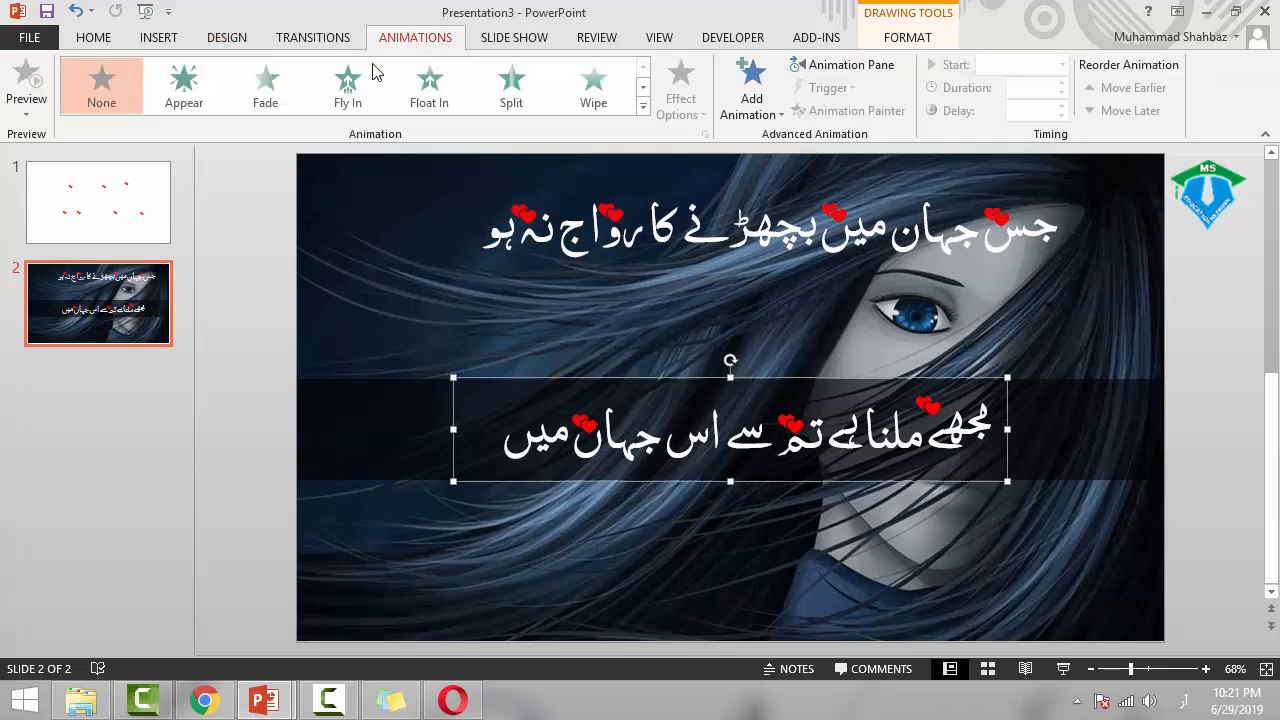
click(597, 82)
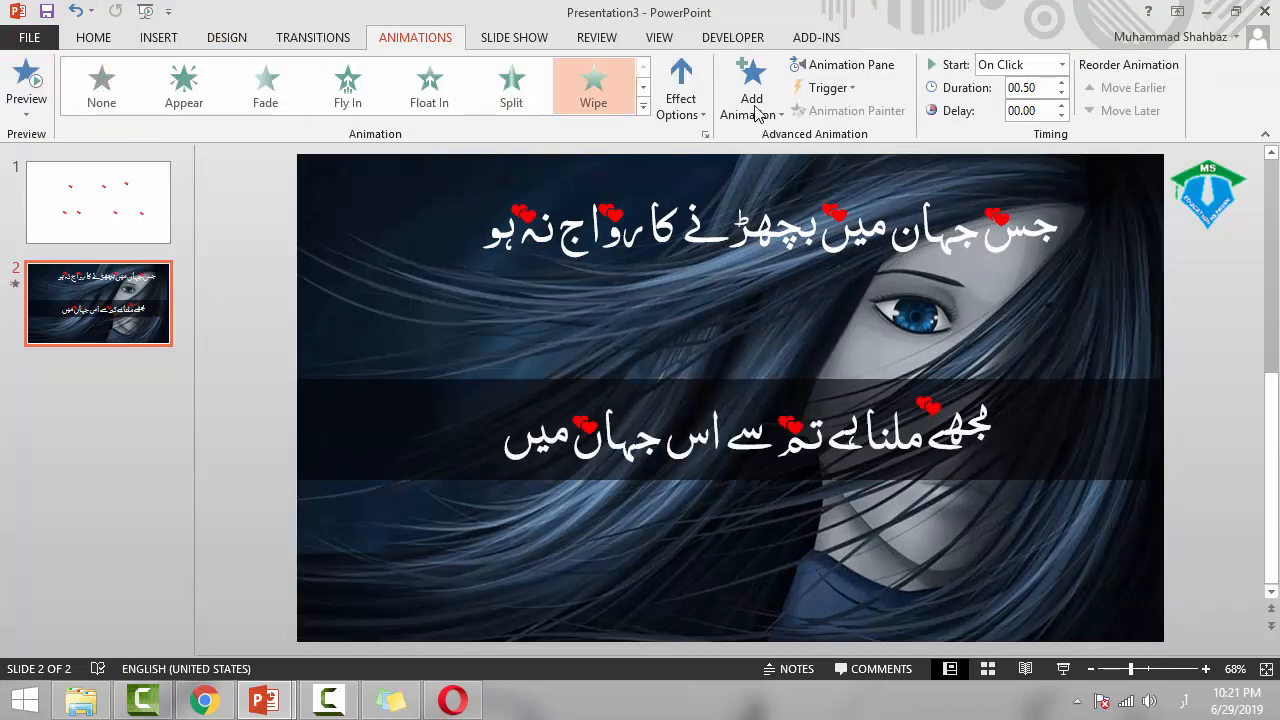
click(683, 100)
click(708, 214)
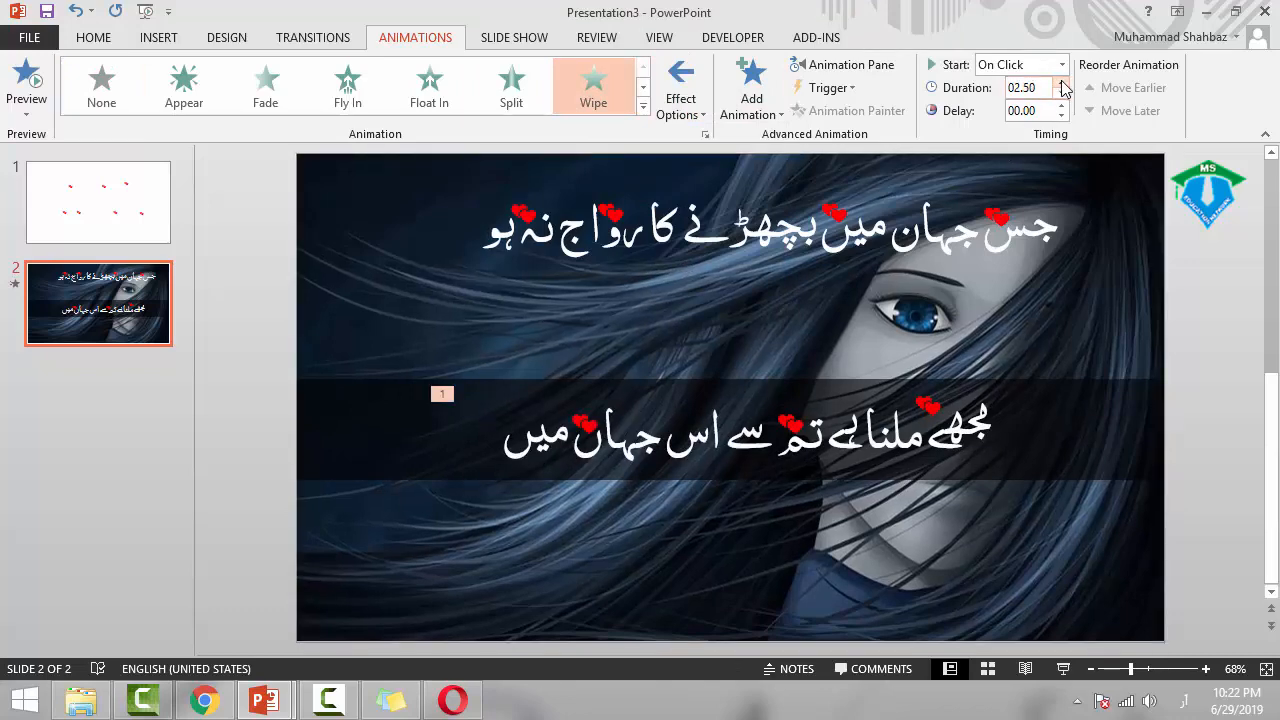
click(26, 80)
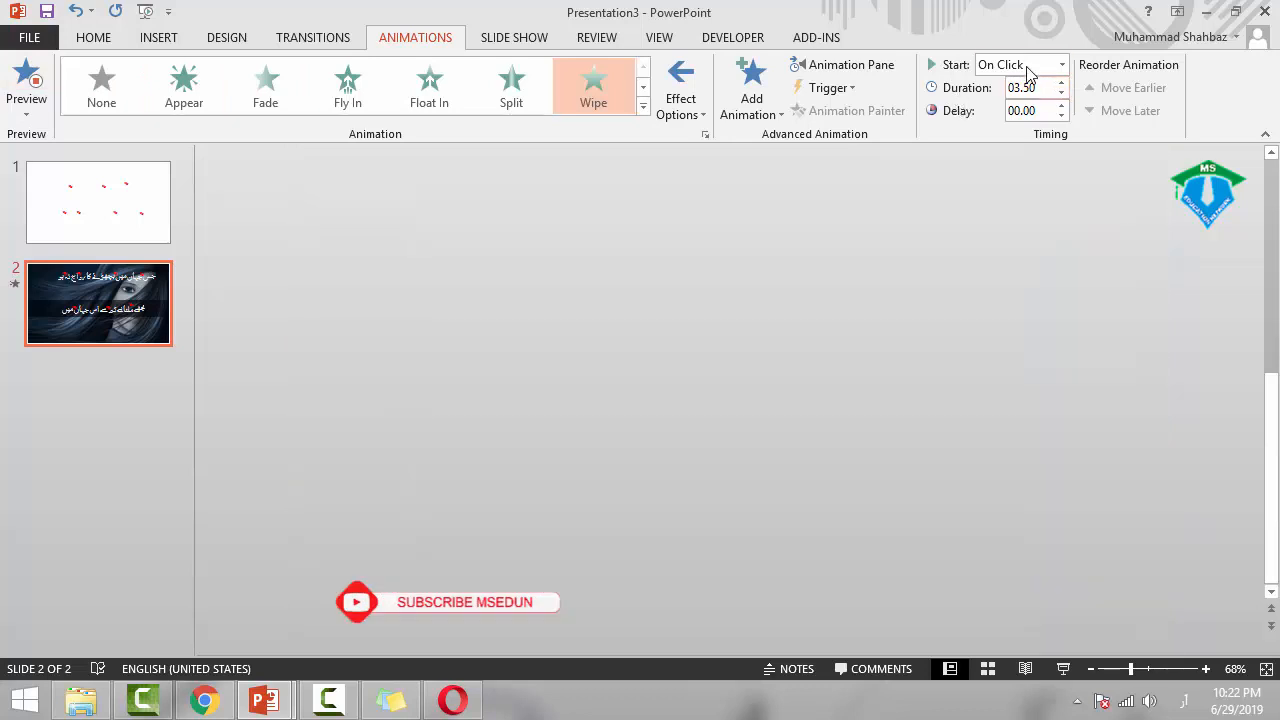
click(1020, 64)
click(1012, 106)
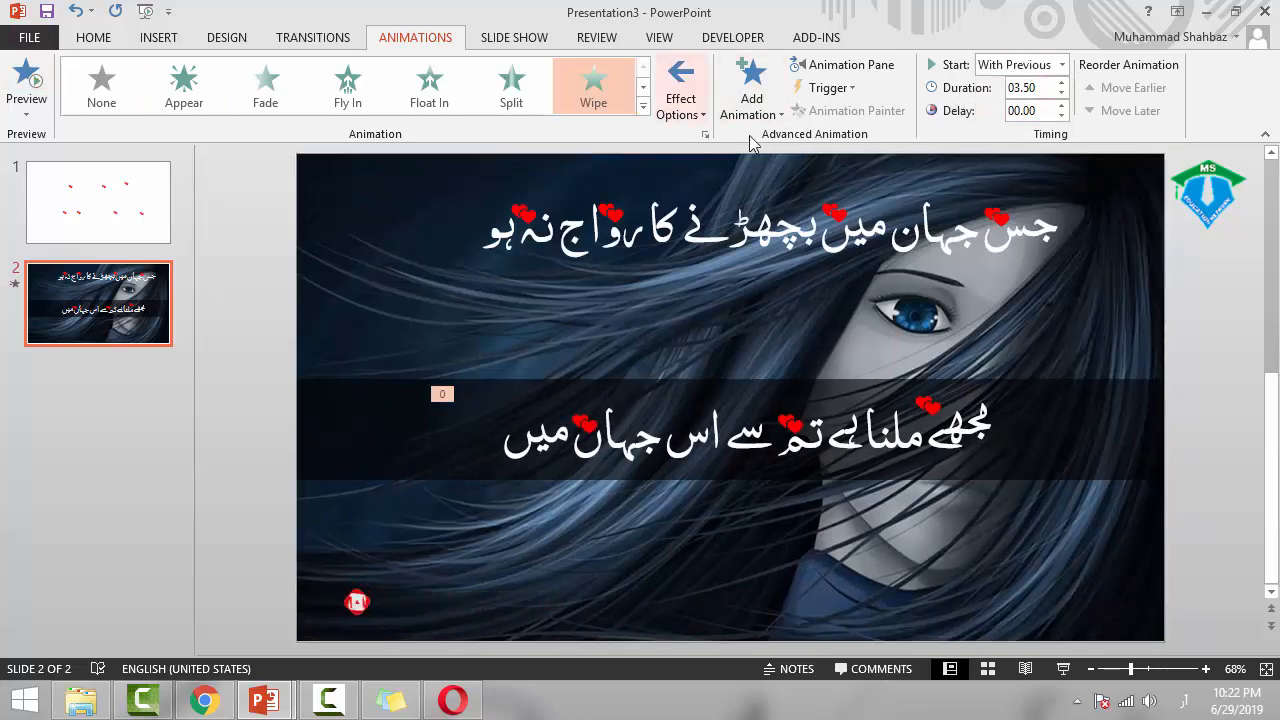
- Add a Wipe exit effect From Right to the same verse line, starting After Previous and lasting 3.00 seconds, and preview it
click(752, 90)
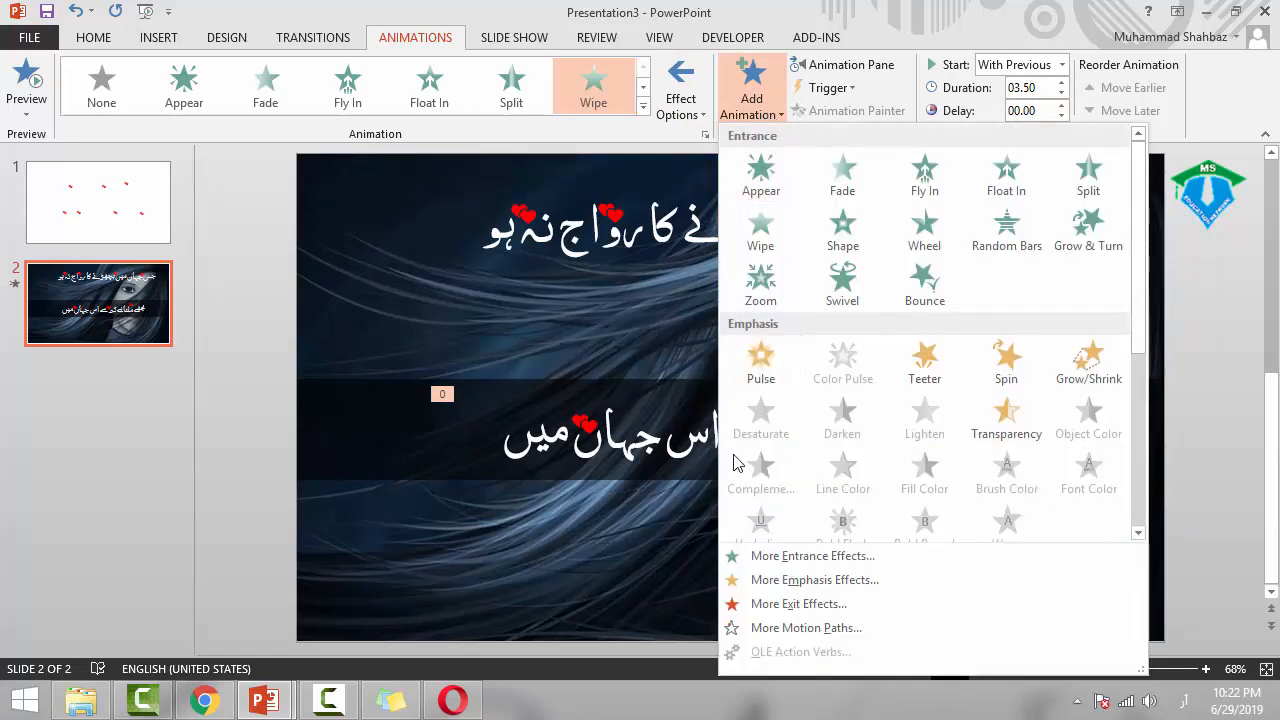
click(792, 606)
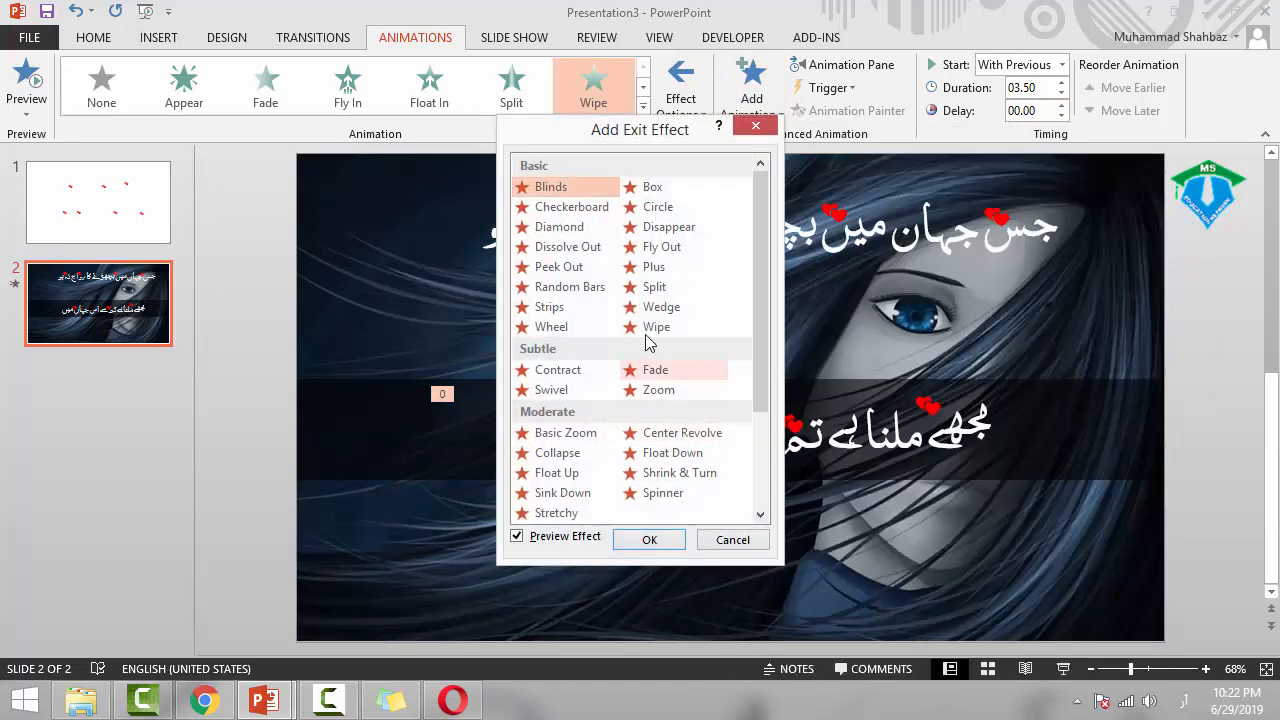
click(646, 328)
click(649, 539)
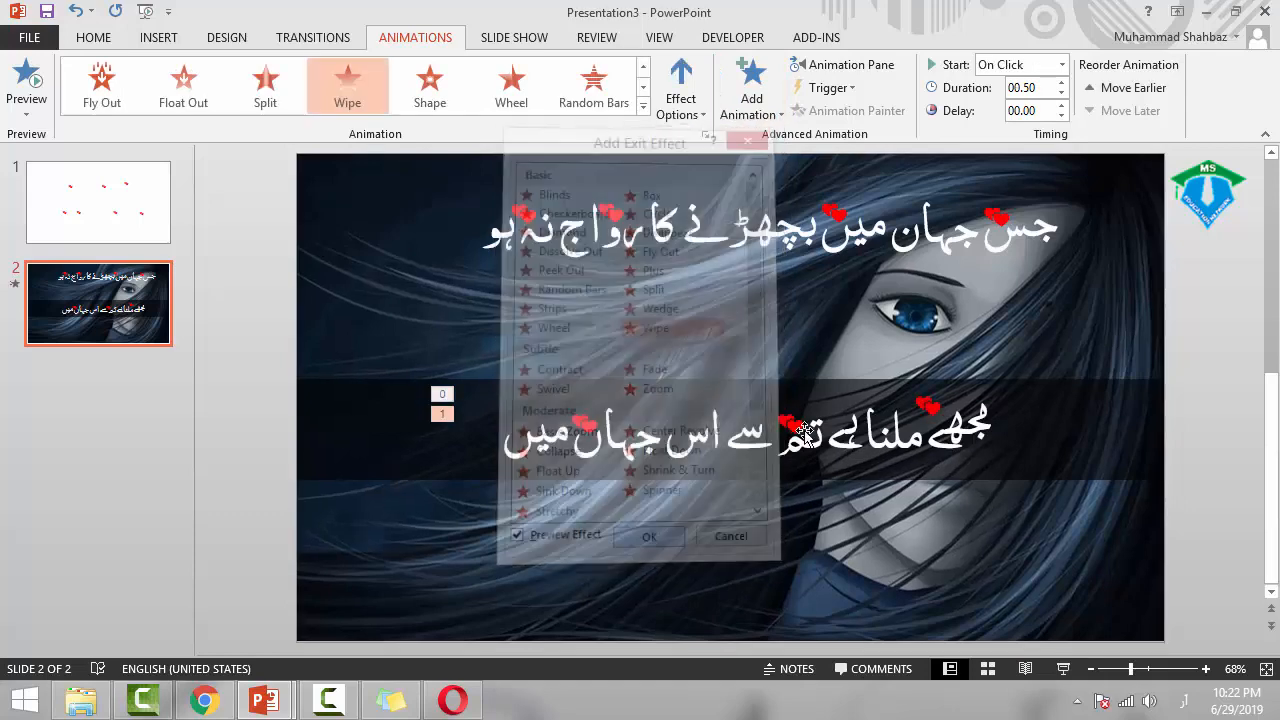
click(681, 98)
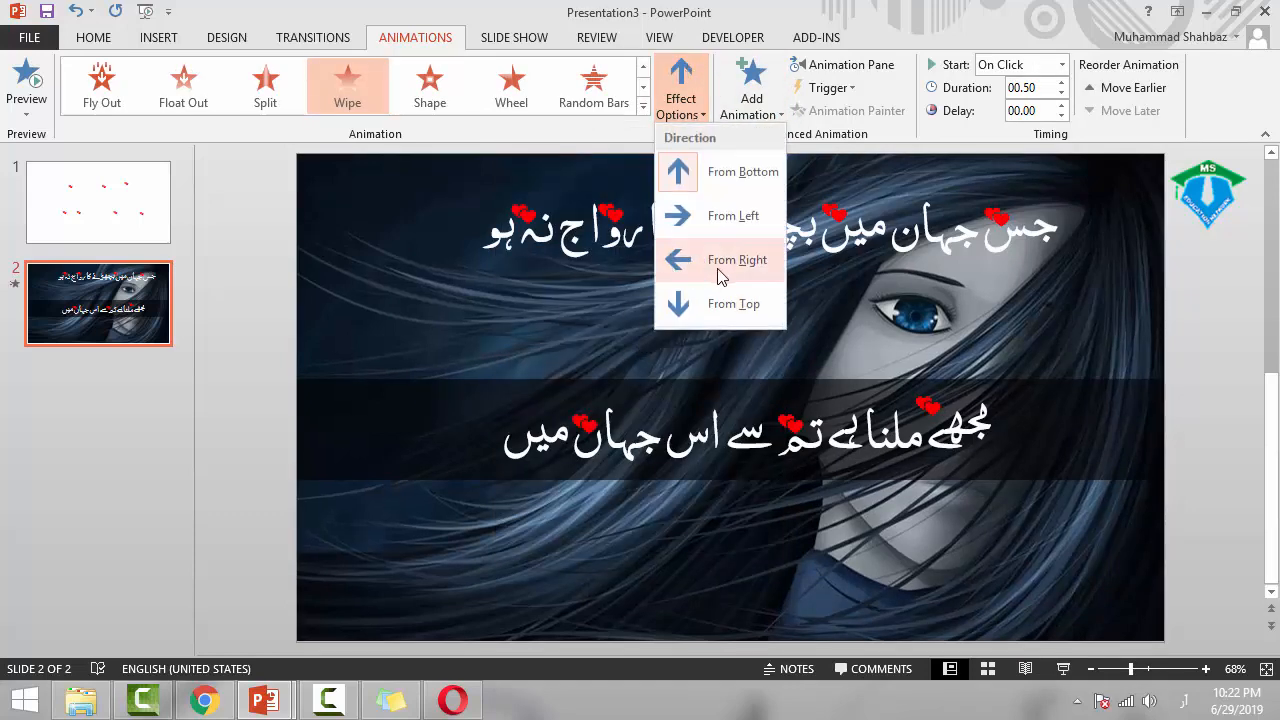
click(720, 260)
click(1060, 64)
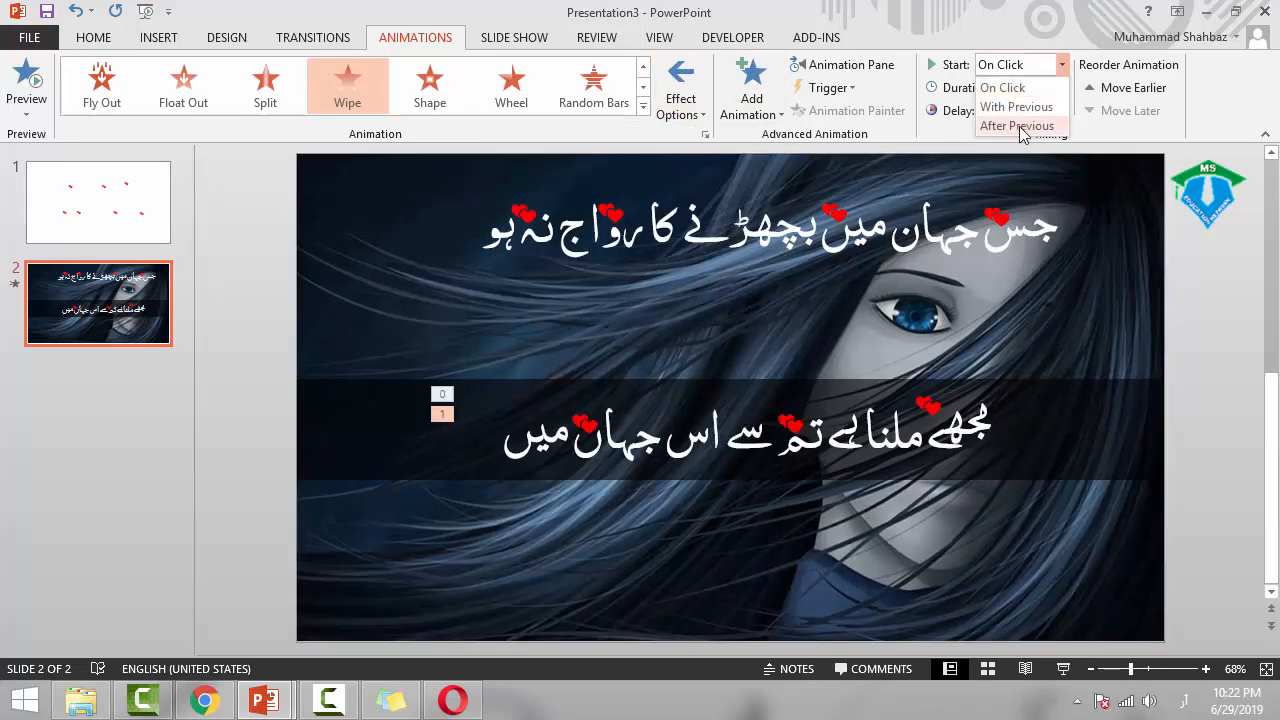
click(1019, 126)
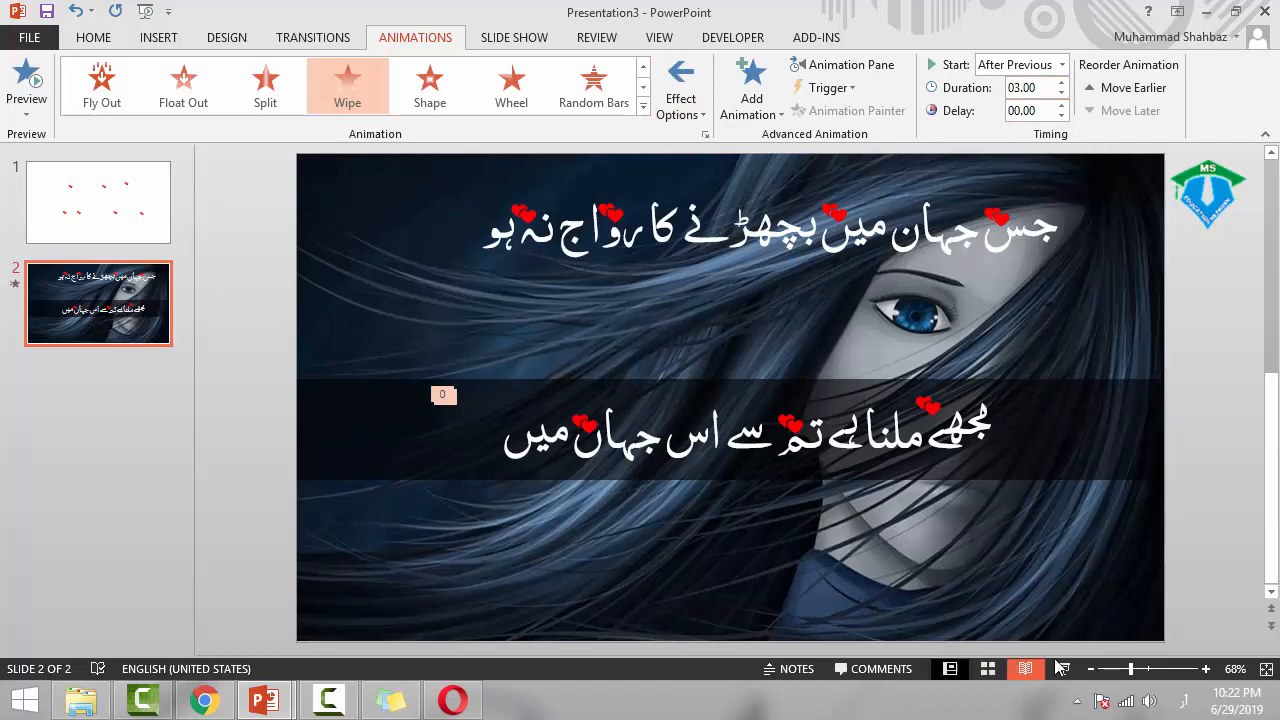
click(25, 98)
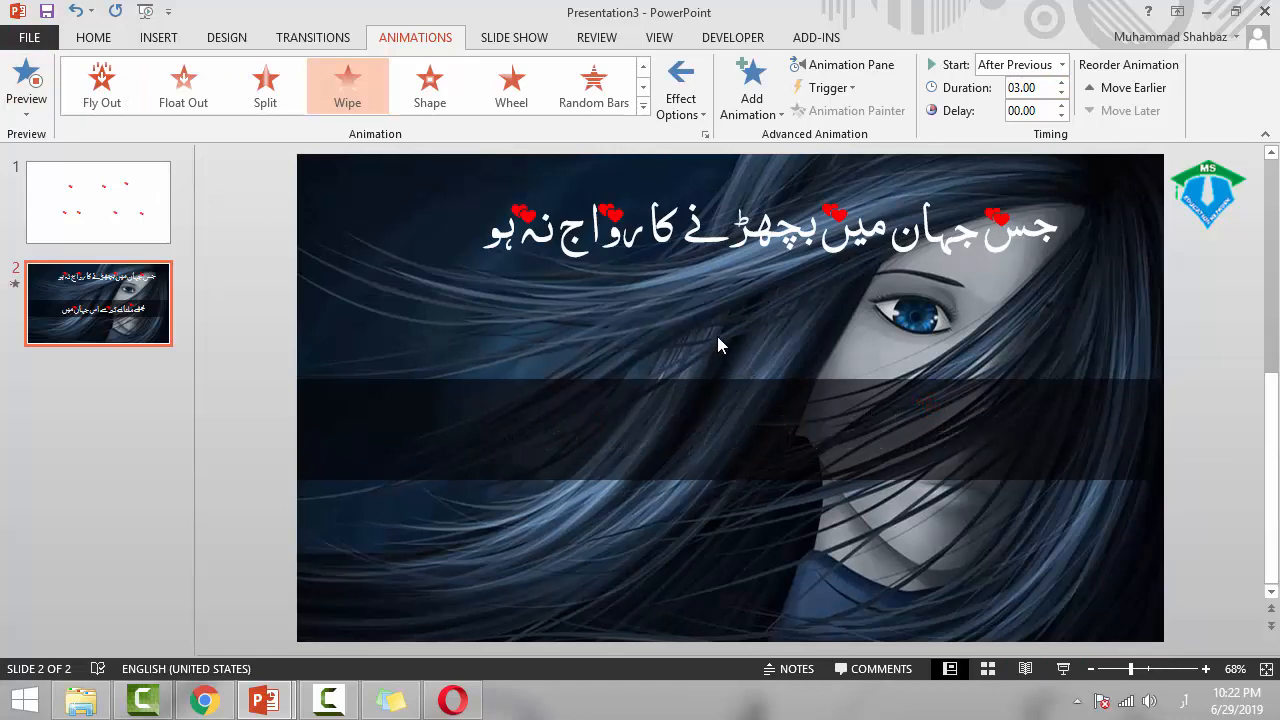
- Copy the band verse line's animations to the upper verse line with Animation Painter
click(712, 480)
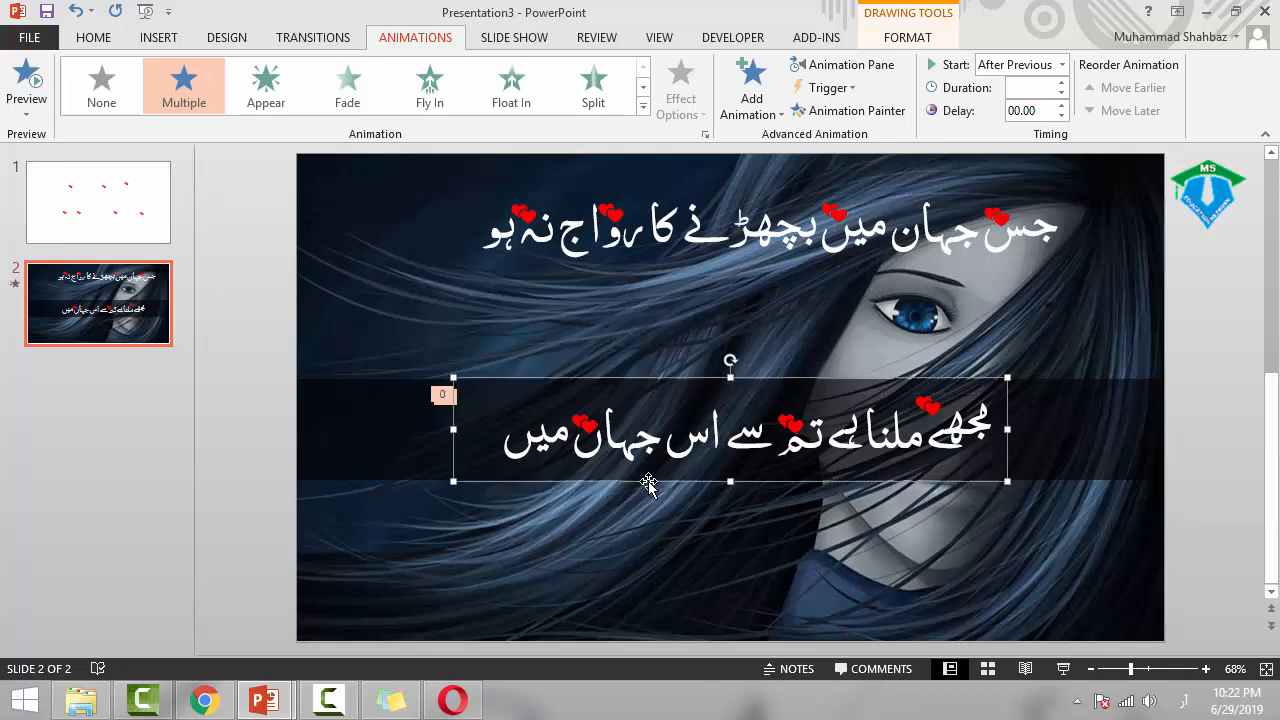
click(603, 476)
click(604, 482)
click(848, 112)
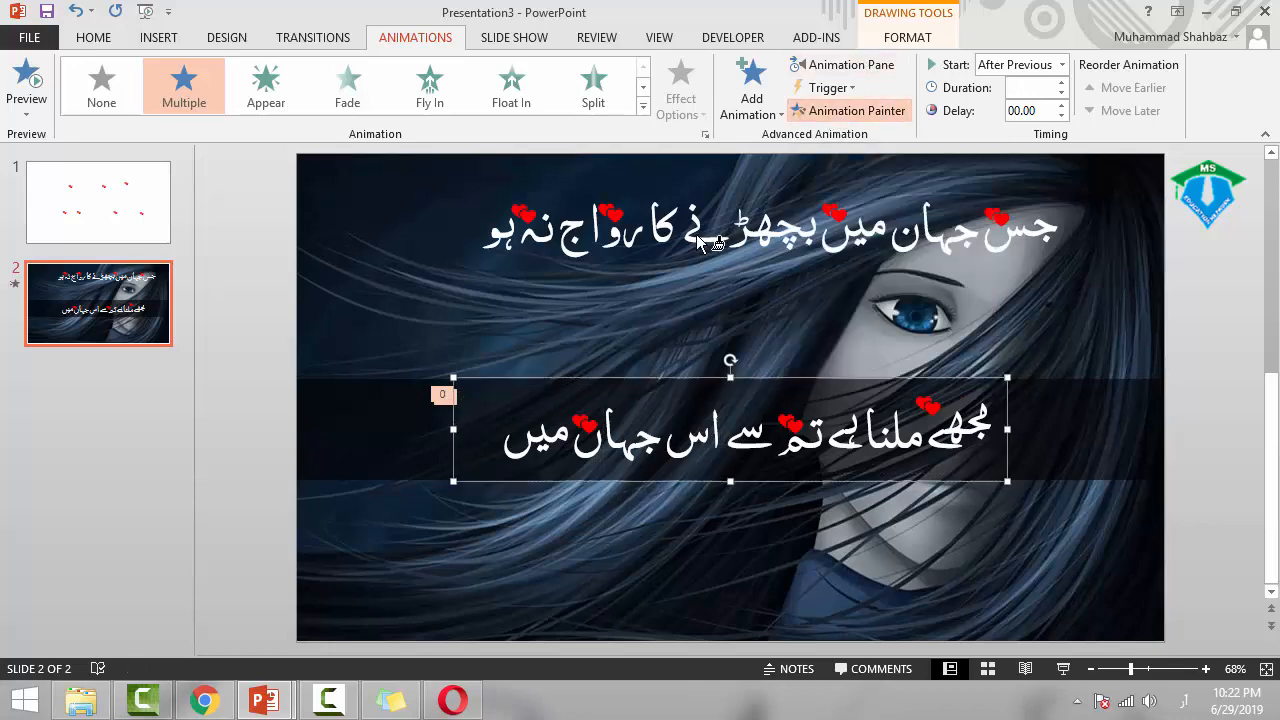
click(696, 234)
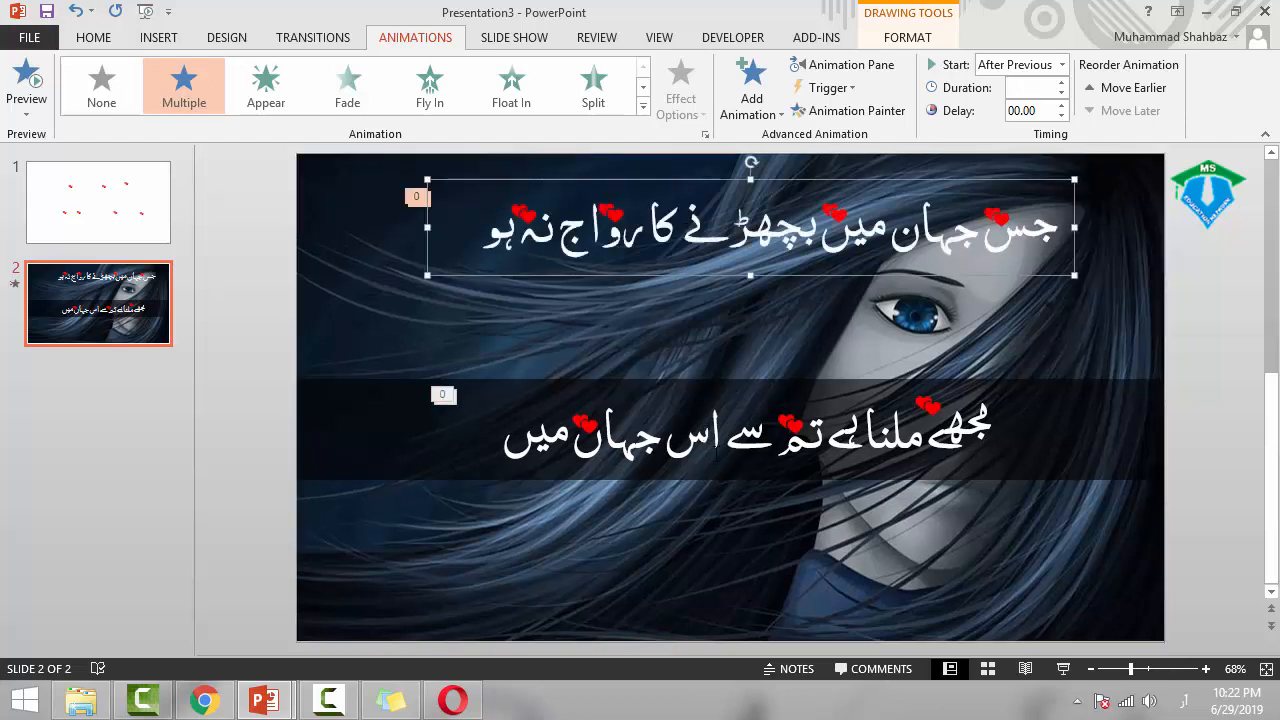
- Nudge the verse line on the band slightly upward and shorten the black band from its lower edge
click(676, 482)
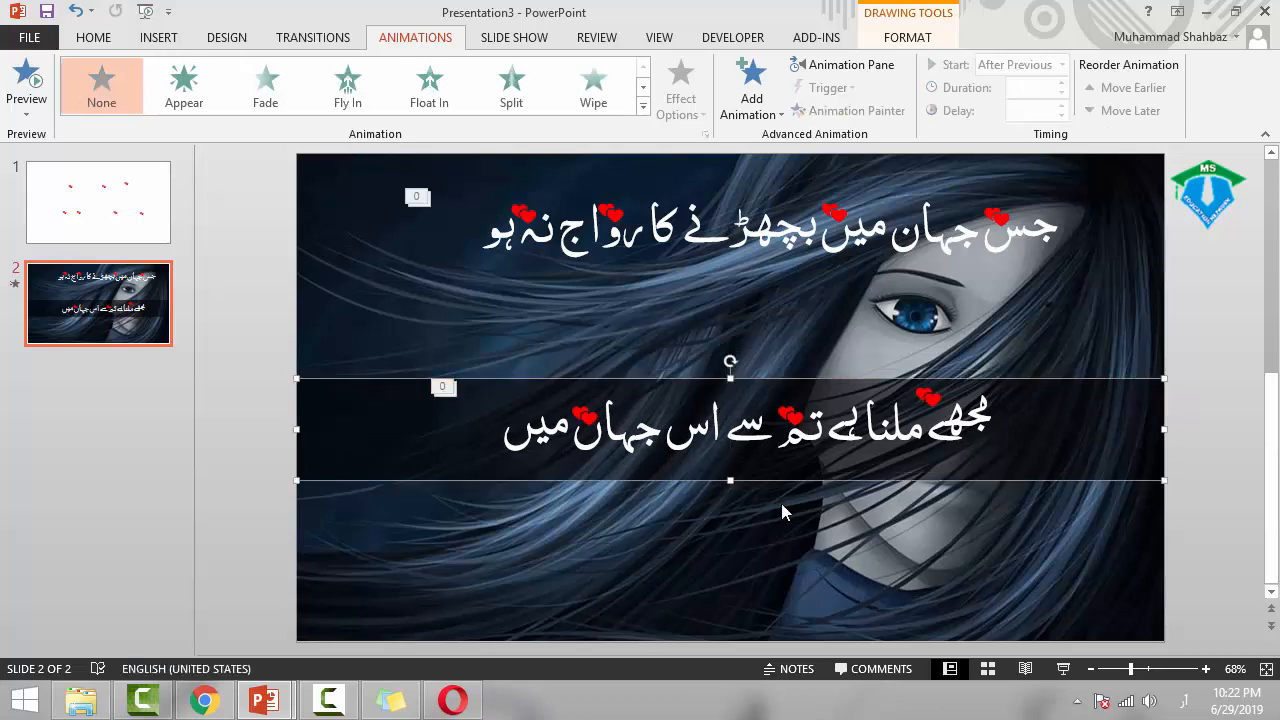
drag(730, 480, 730, 464)
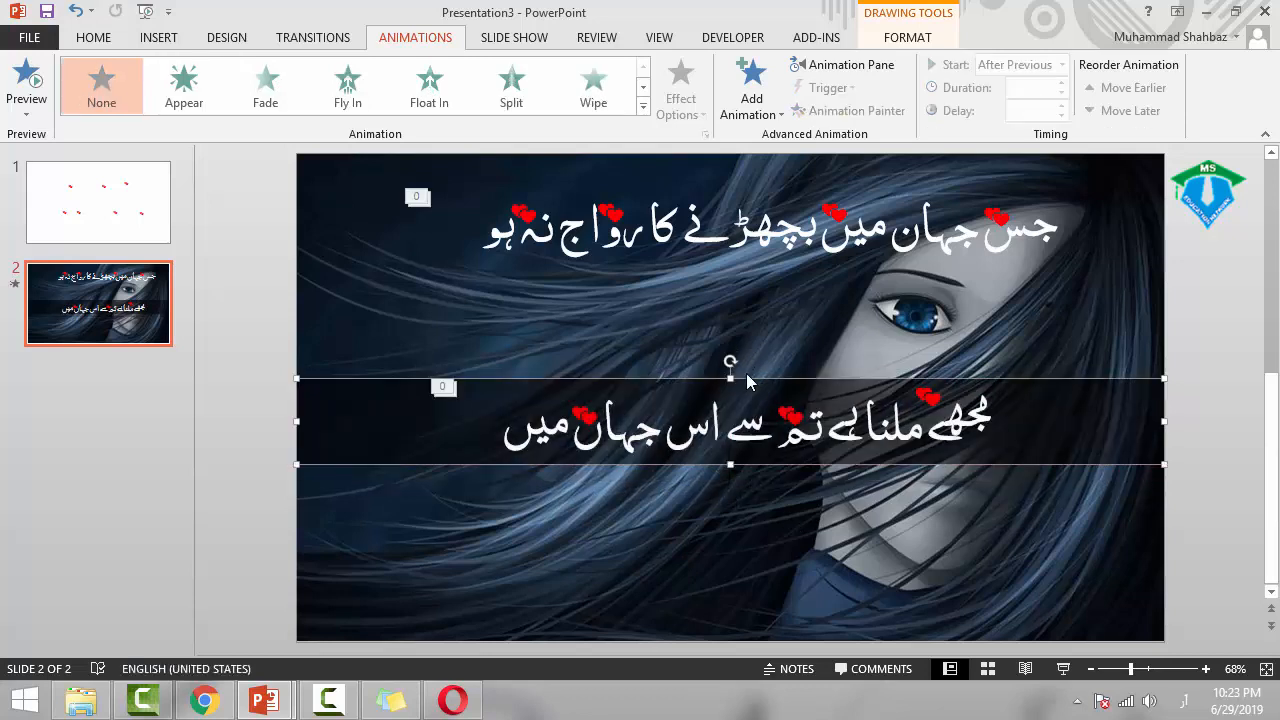
drag(730, 378, 730, 378)
click(775, 330)
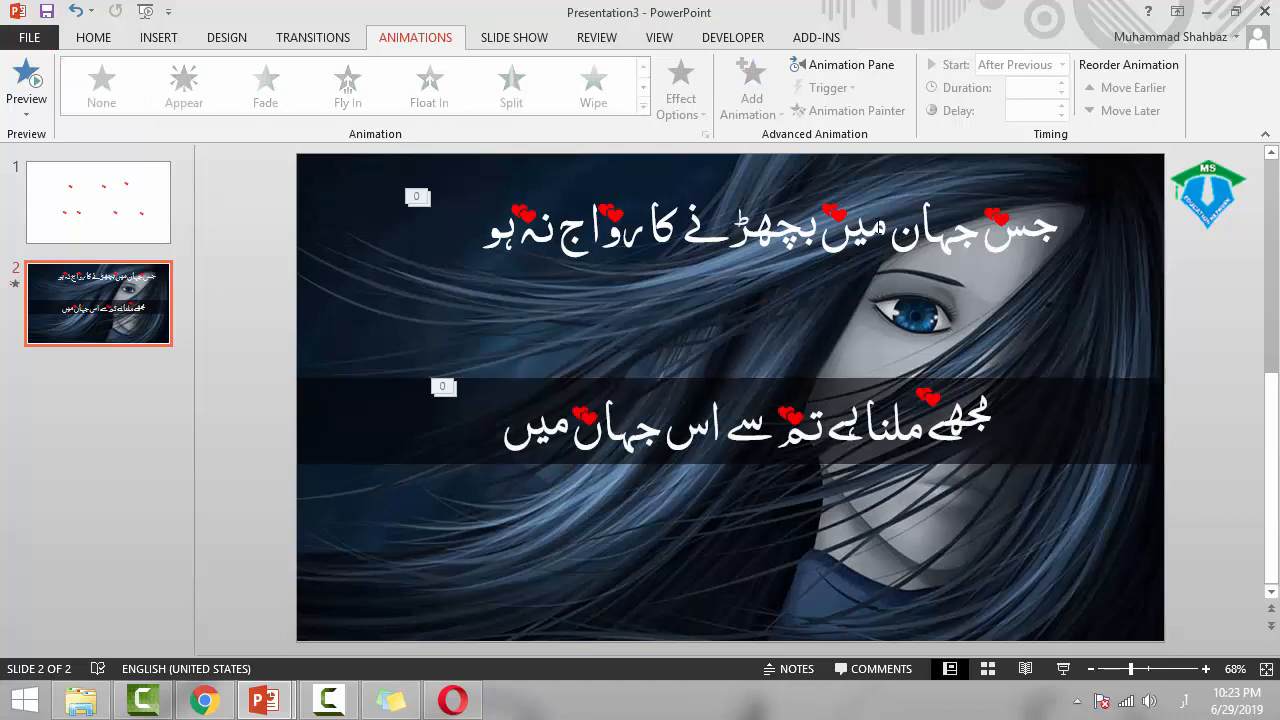
- Move the upper verse line onto the black band over the other line and play the slide show to check the animation
click(866, 232)
drag(833, 279, 815, 471)
click(1061, 669)
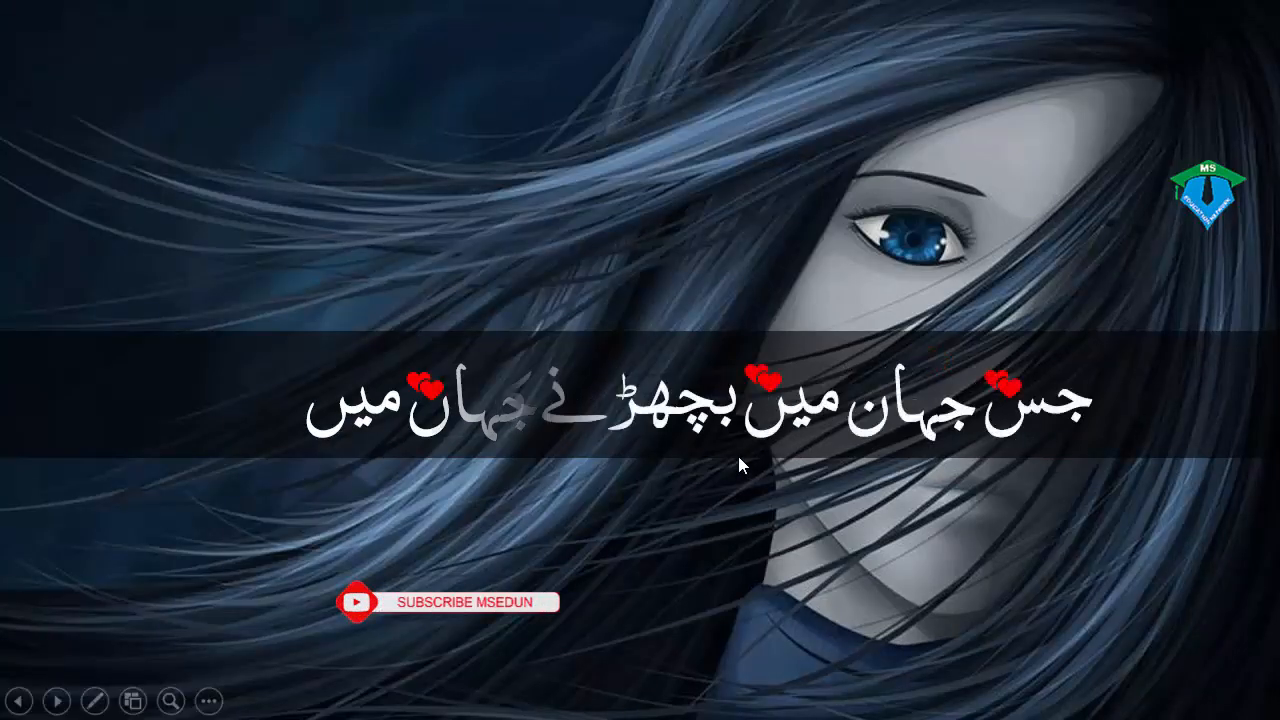
click(714, 496)
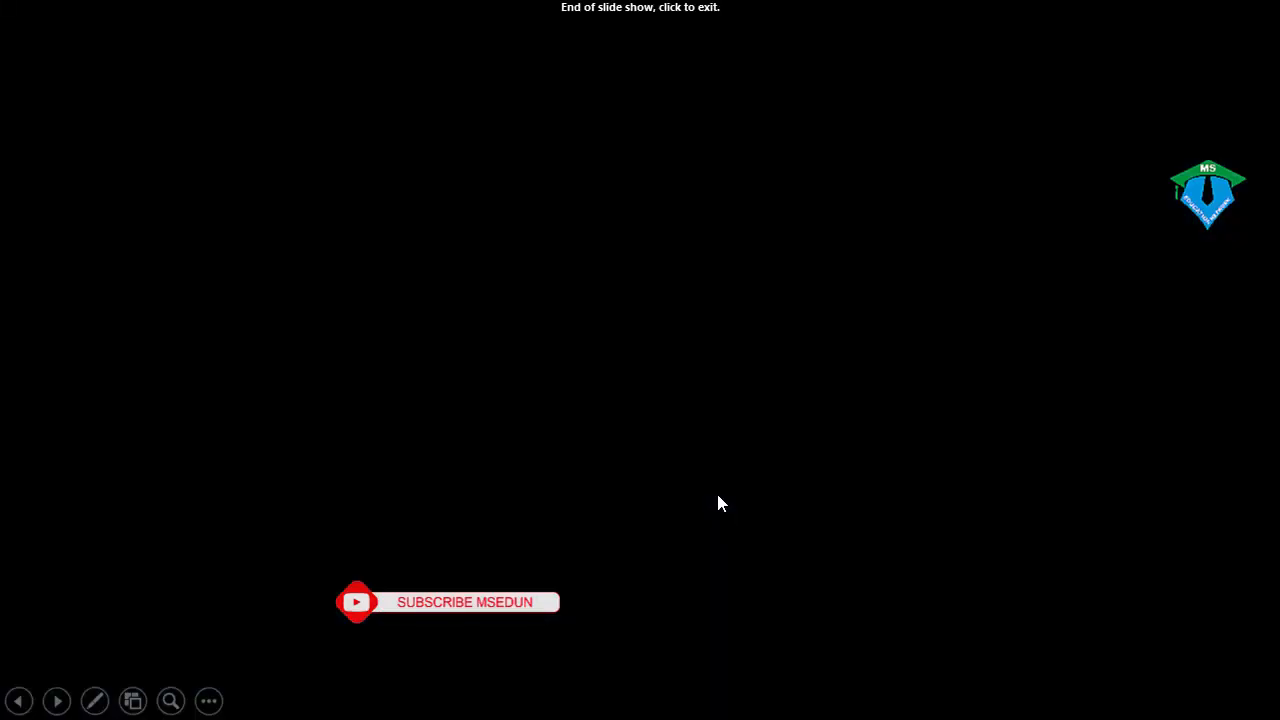
click(717, 500)
click(1164, 355)
- Delete slide 1 with the original verse lines from the presentation
click(100, 200)
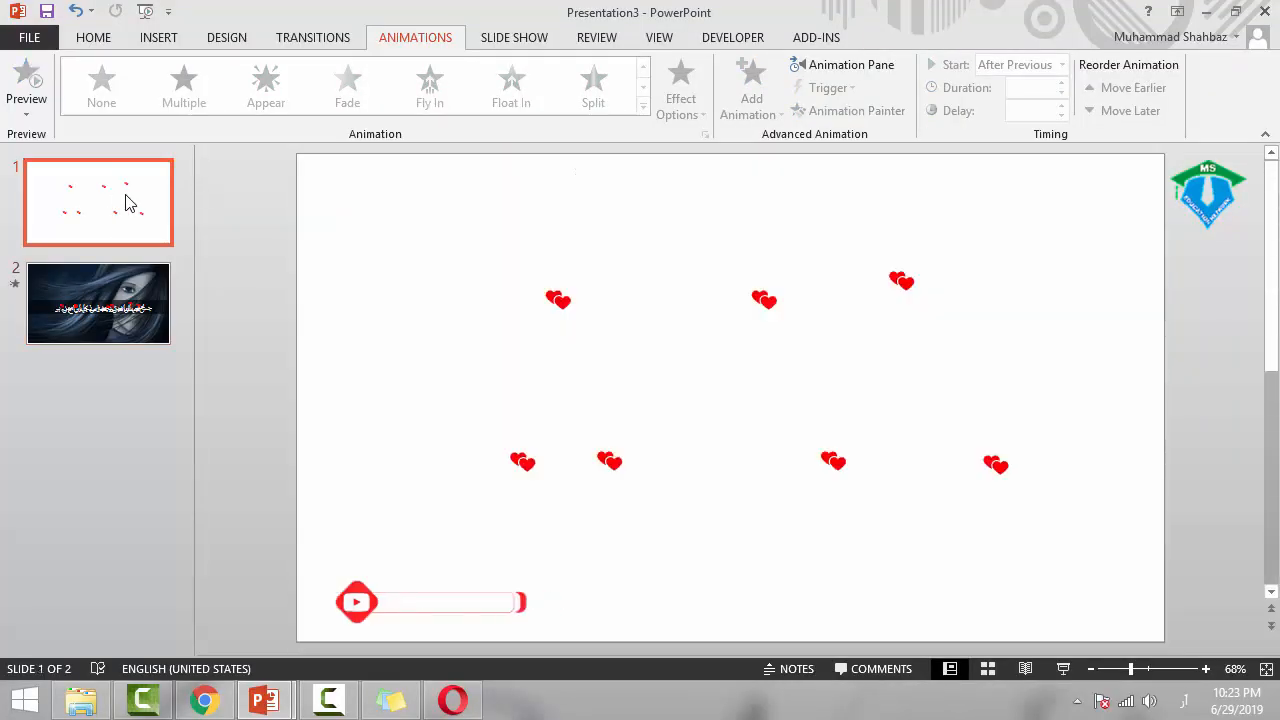
right_click(111, 197)
click(185, 358)
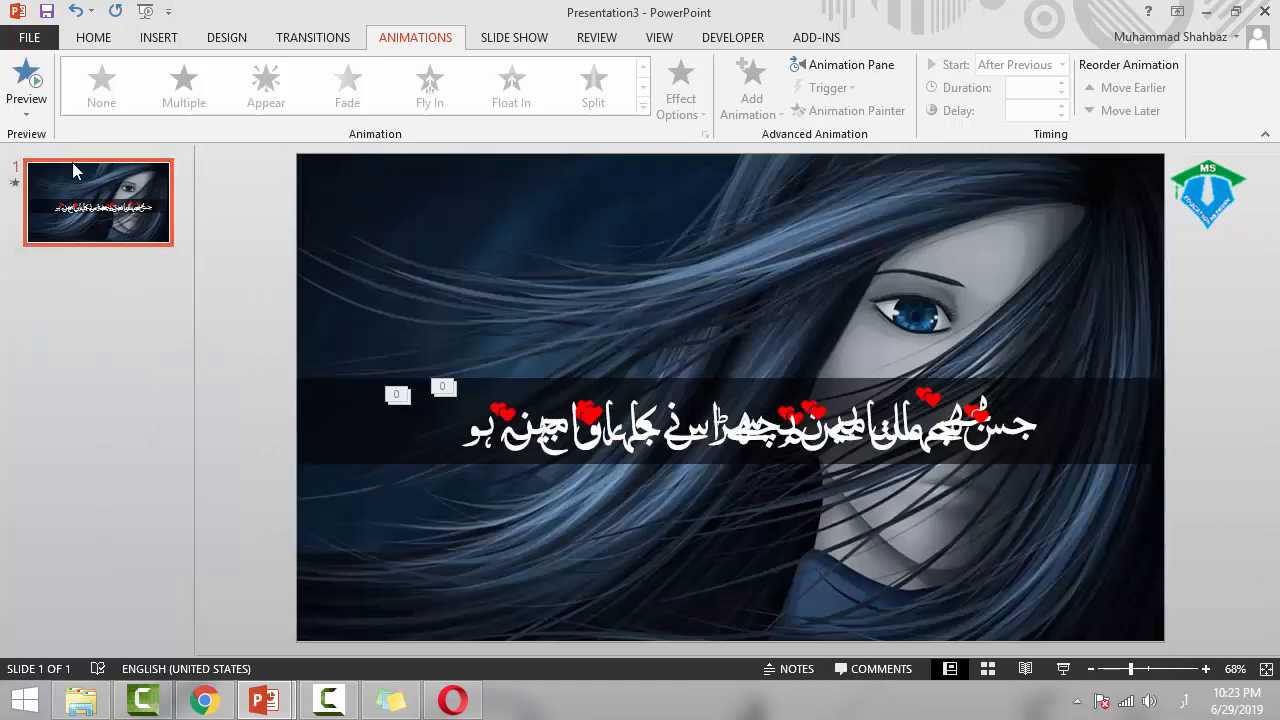
- Export the presentation as an MPEG-4 video named Presentation3 in Documents, with 6 seconds per slide at 1280 x 720
click(28, 40)
click(32, 352)
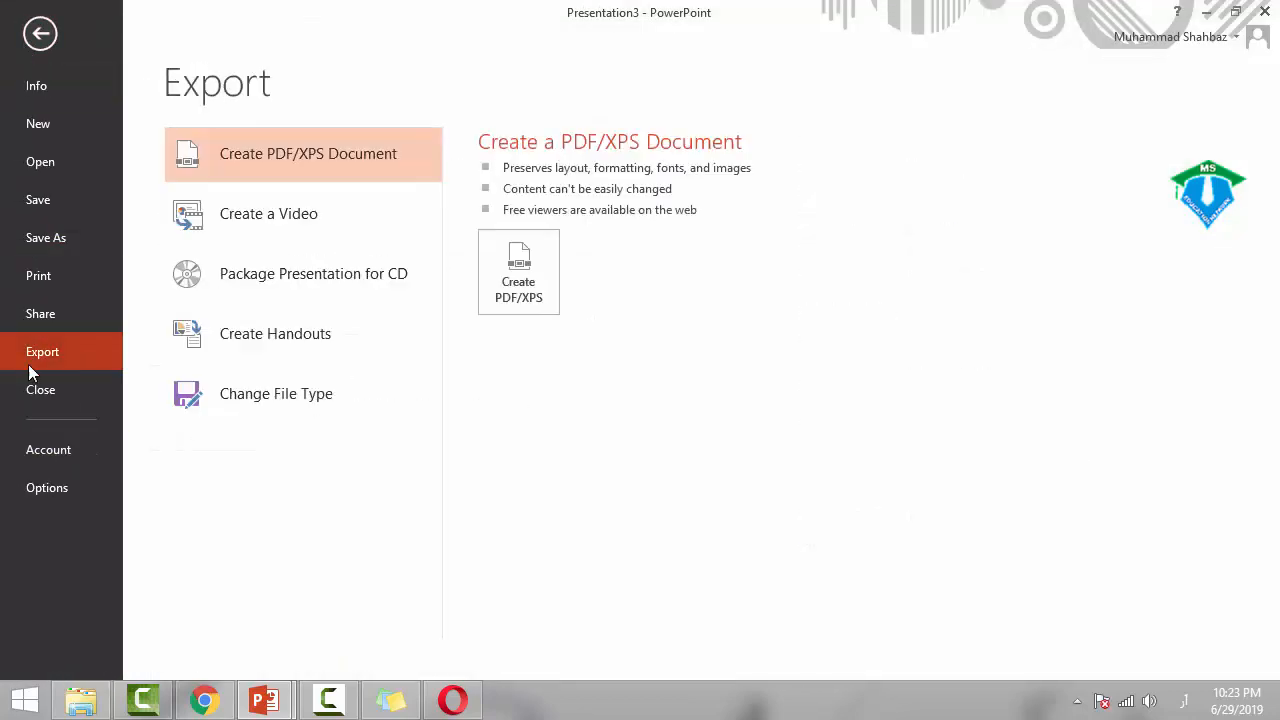
click(266, 224)
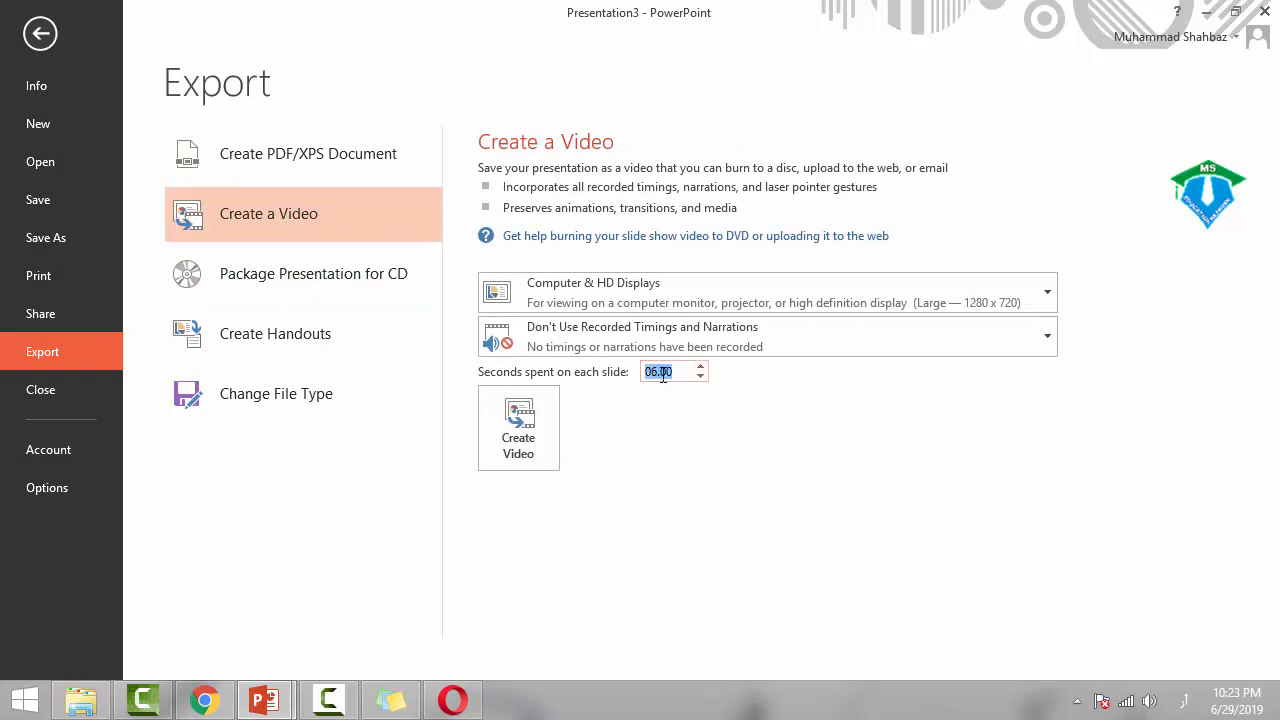
click(526, 424)
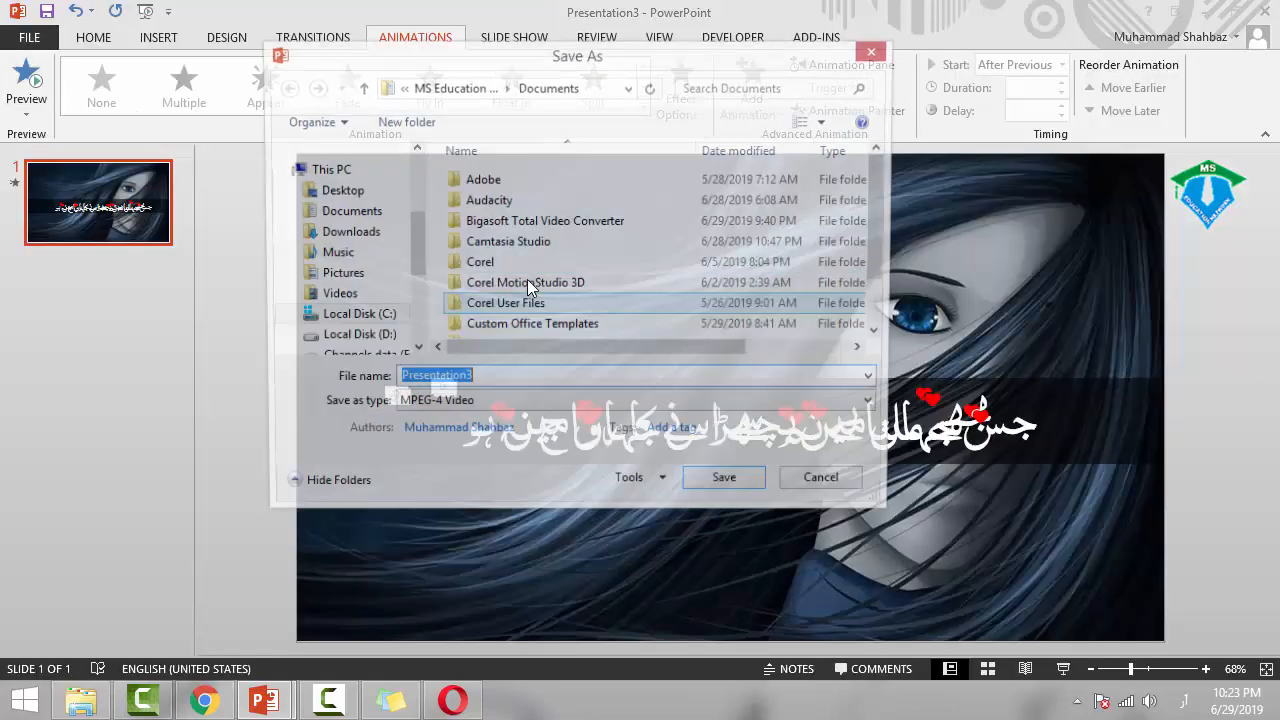
double_click(575, 60)
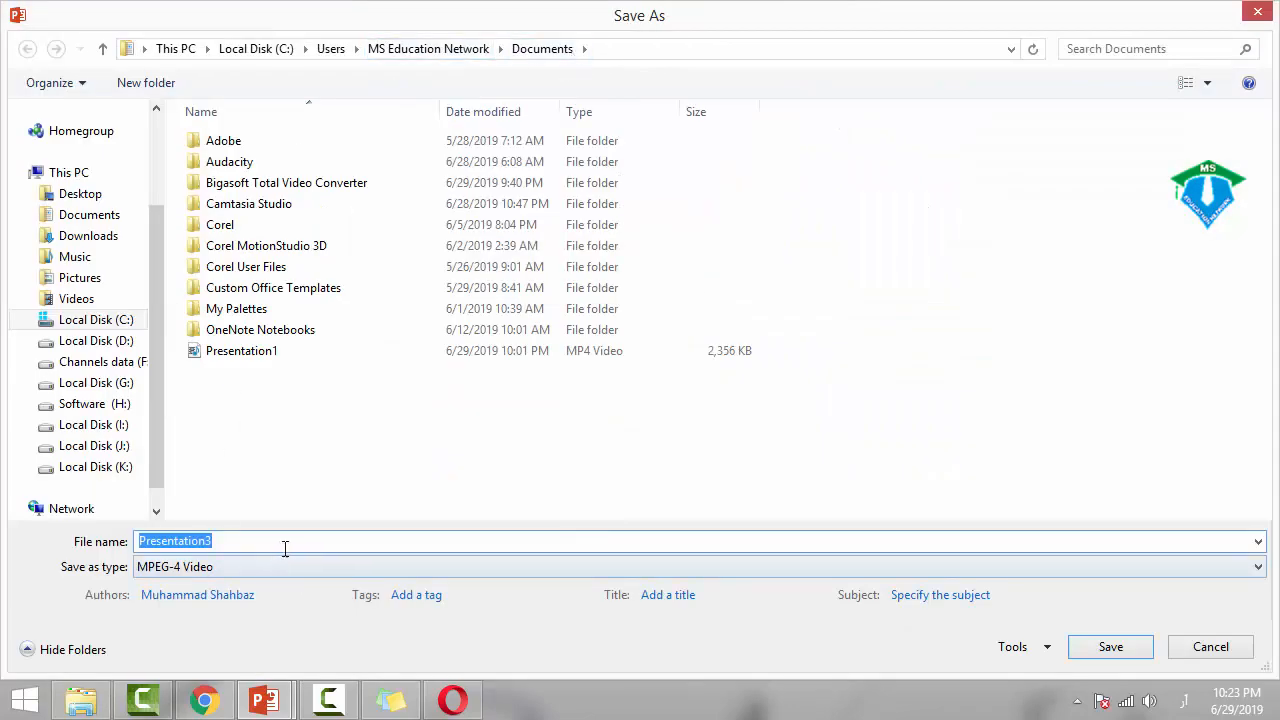
drag(151, 527, 128, 514)
key(Return)
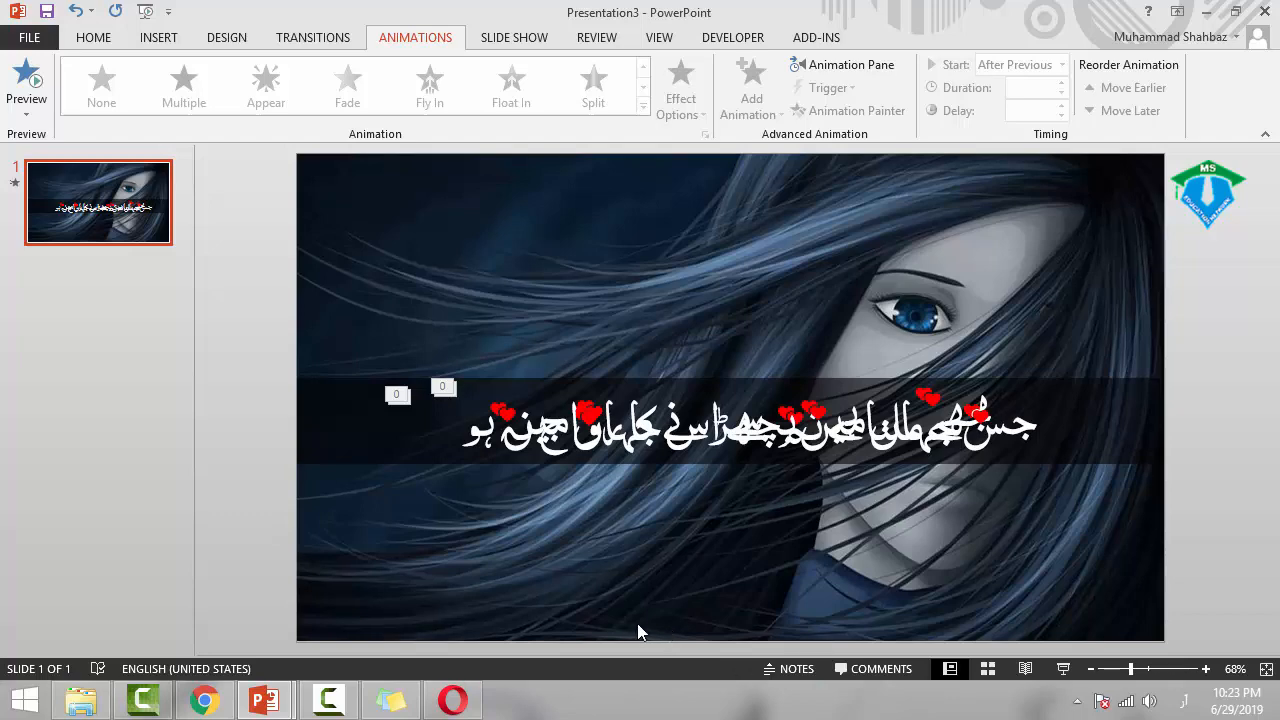
- Switch to File Explorer and play the exported Presentation3 video from the Documents folder to check it
mouse_move(80, 710)
click(119, 618)
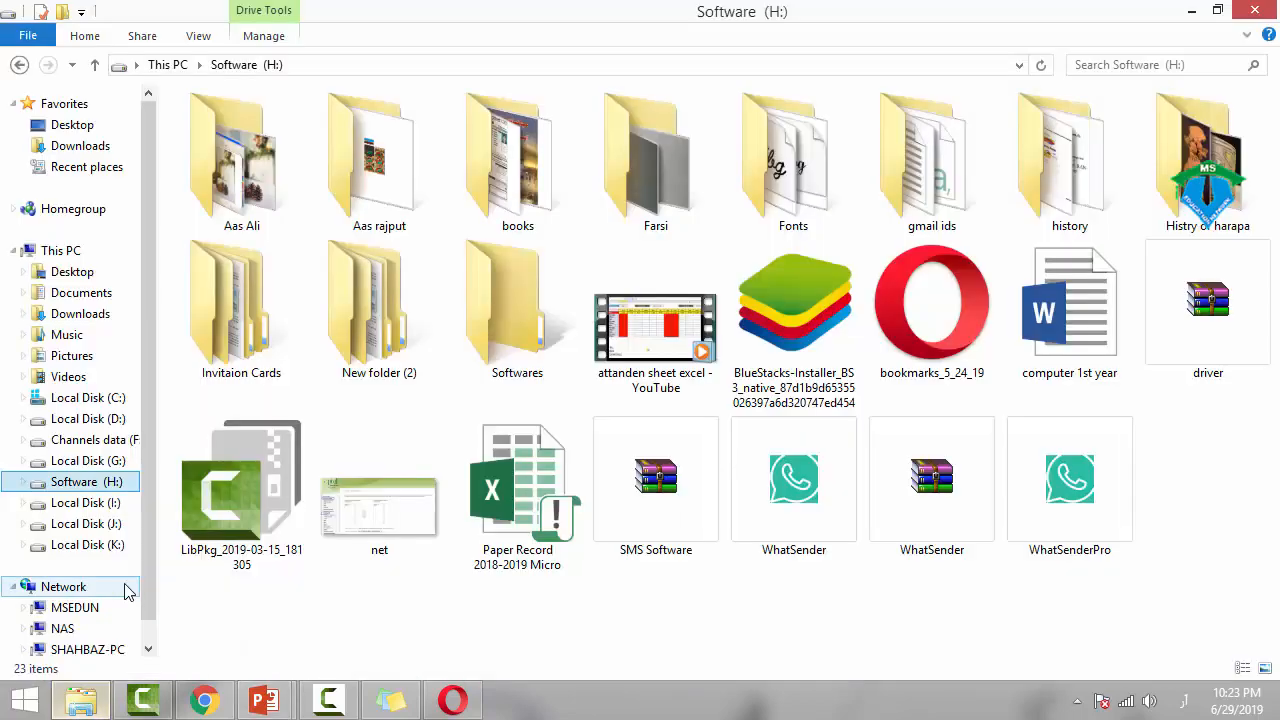
click(87, 298)
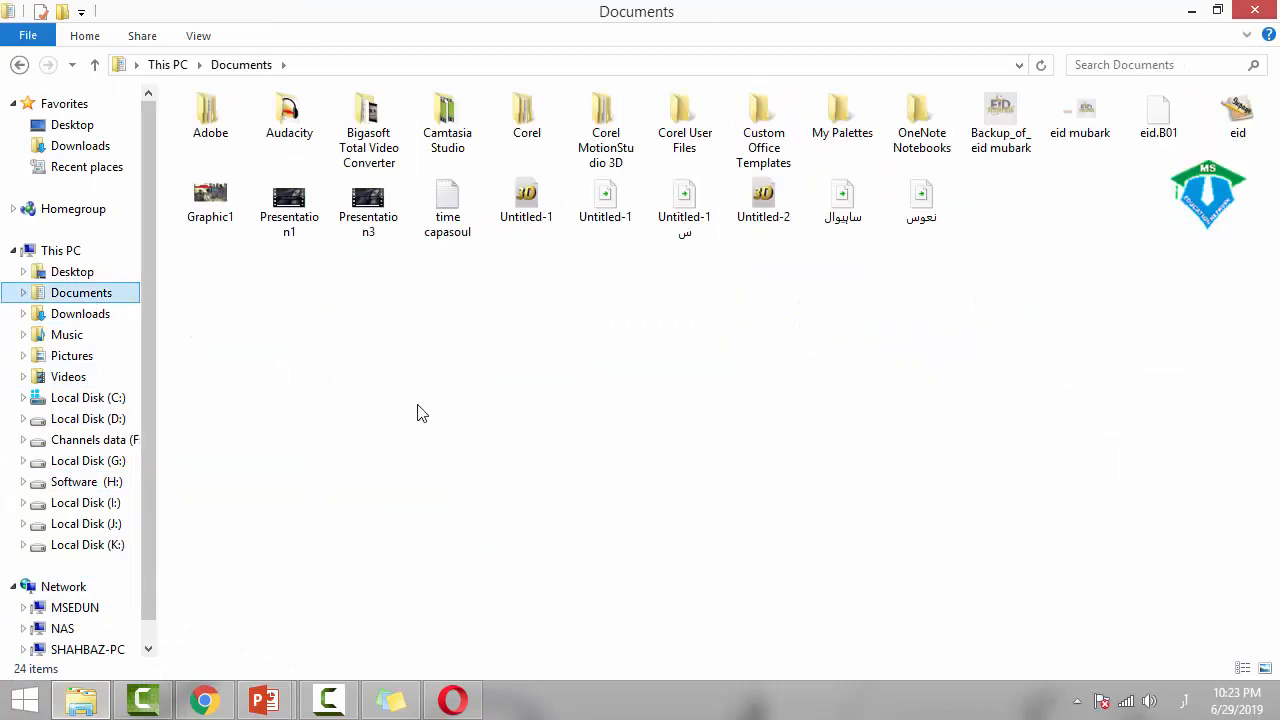
double_click(368, 205)
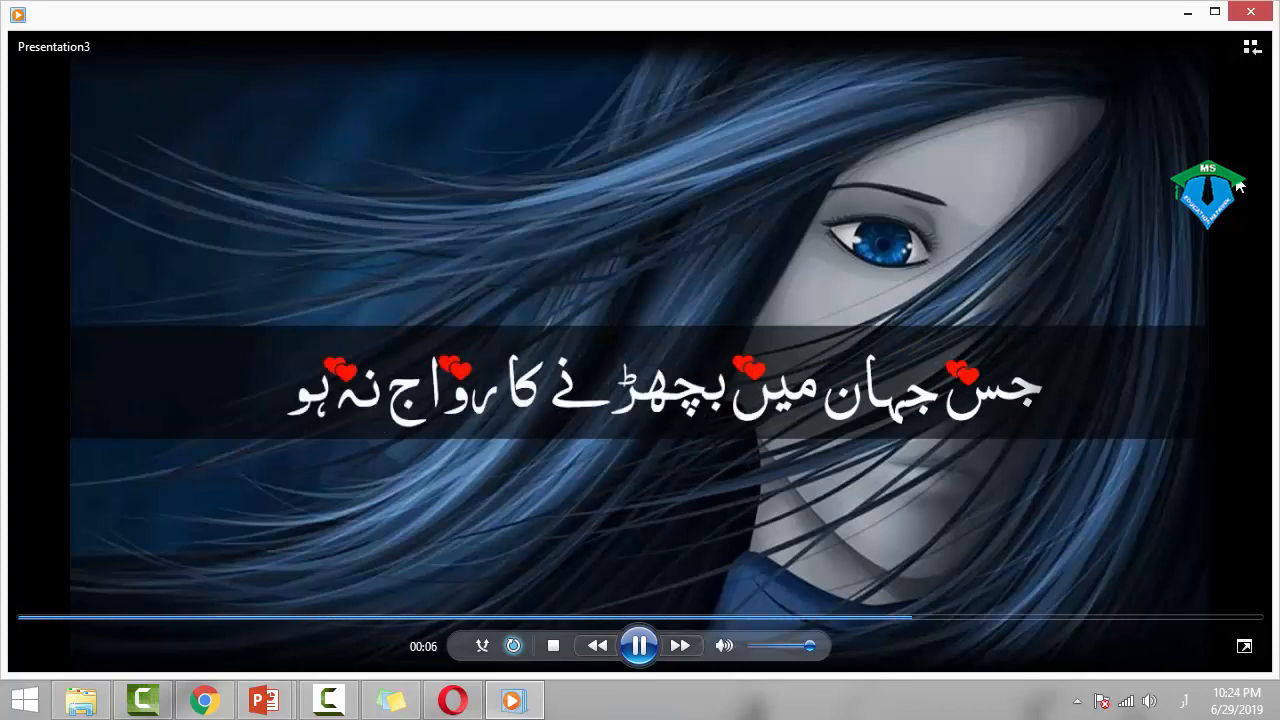
click(528, 701)
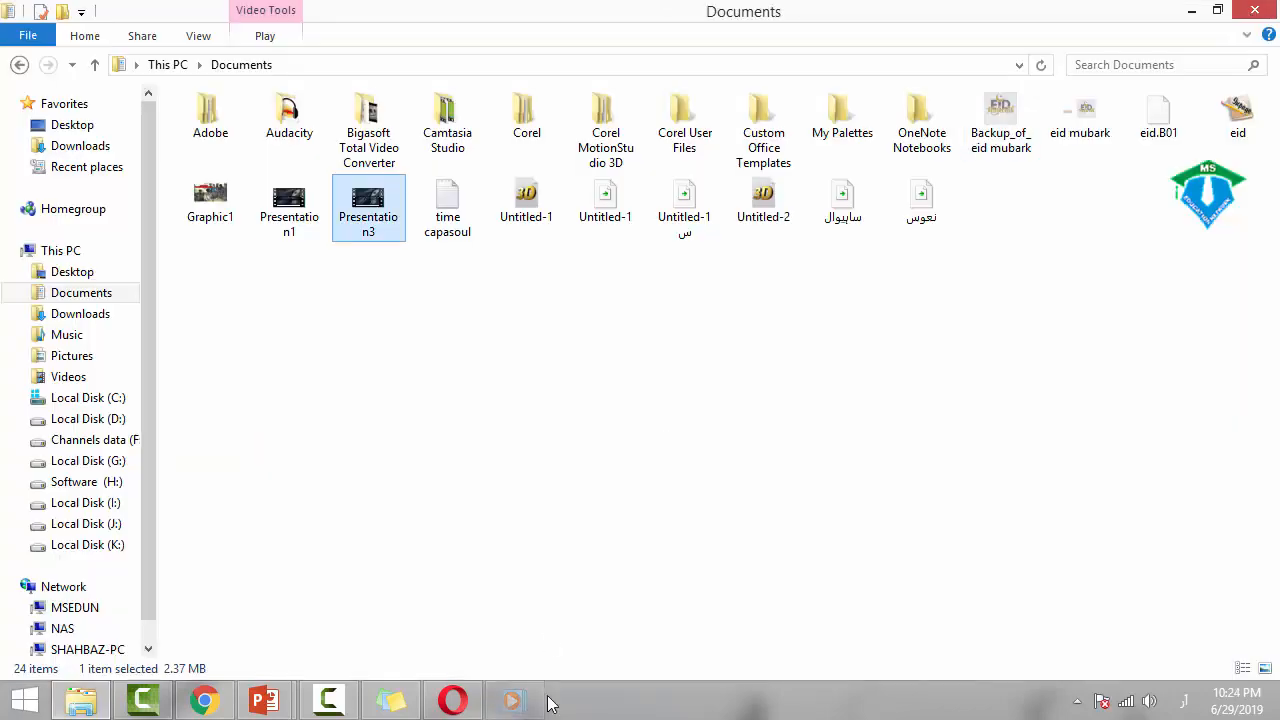
- Switch back to Presentation3 in PowerPoint and remove the exit Wipe animation from the Group 9 verse line
click(204, 700)
mouse_move(264, 700)
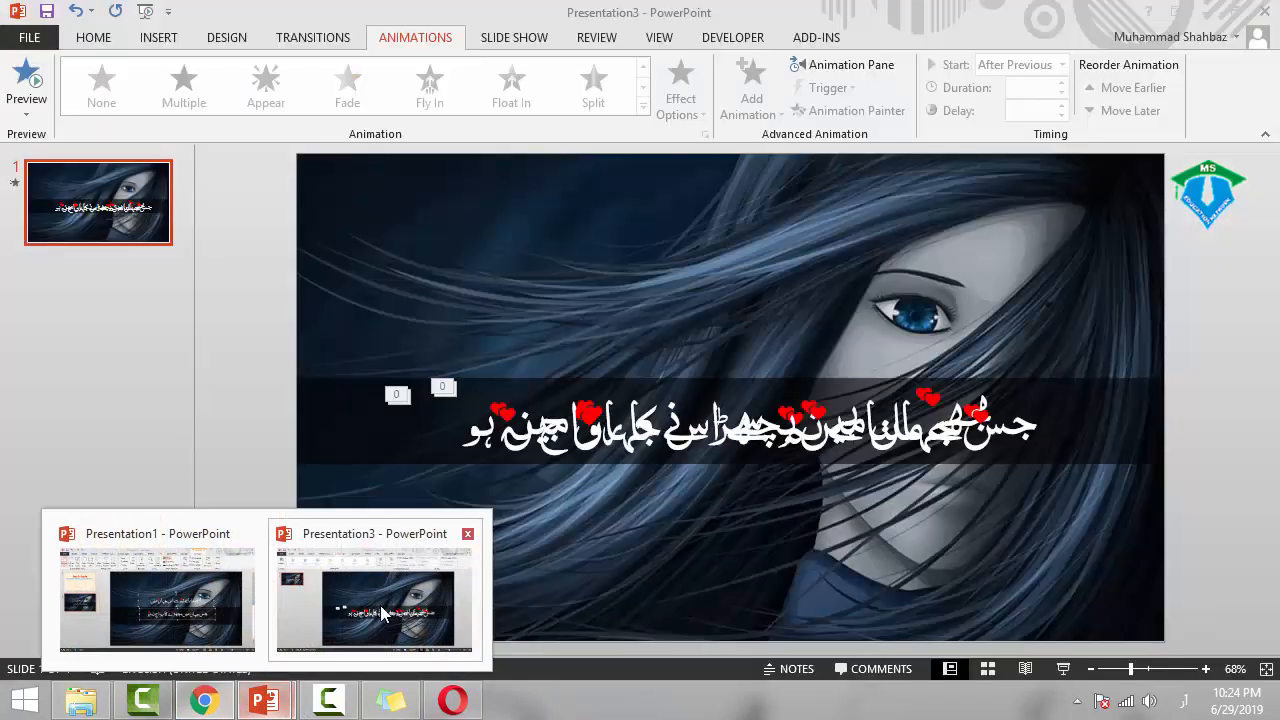
click(380, 600)
click(730, 430)
click(840, 66)
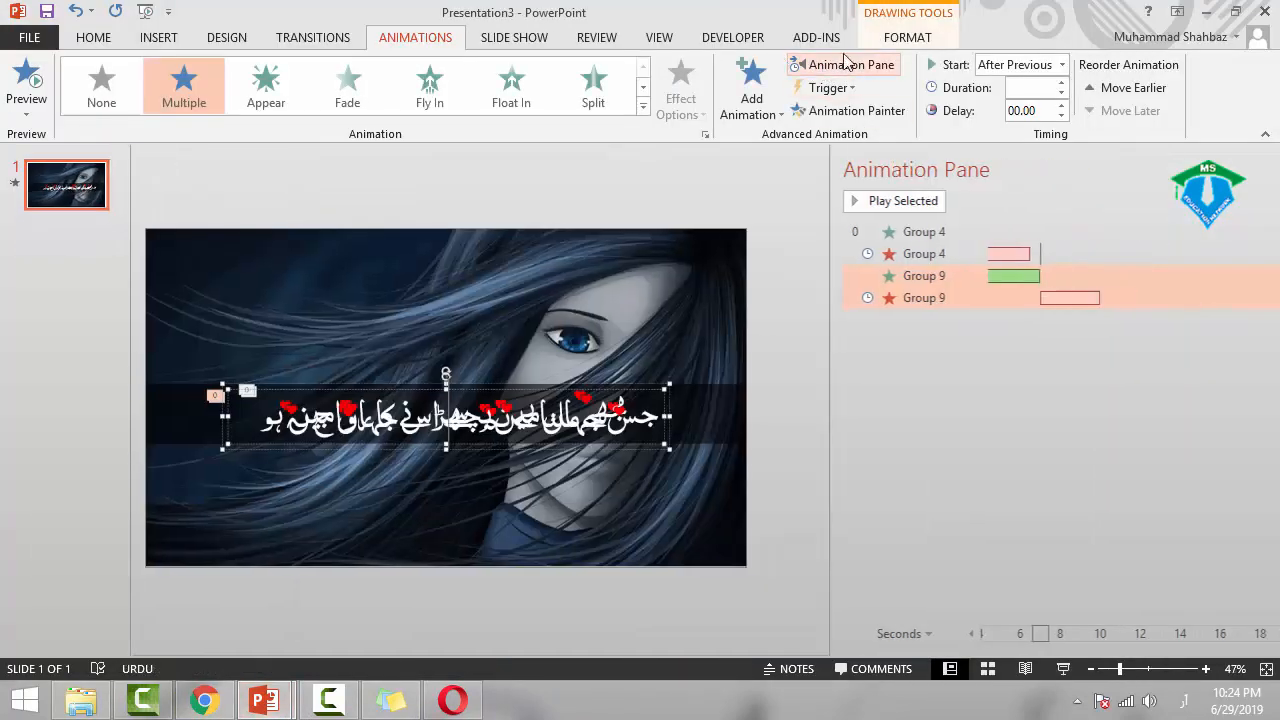
click(935, 297)
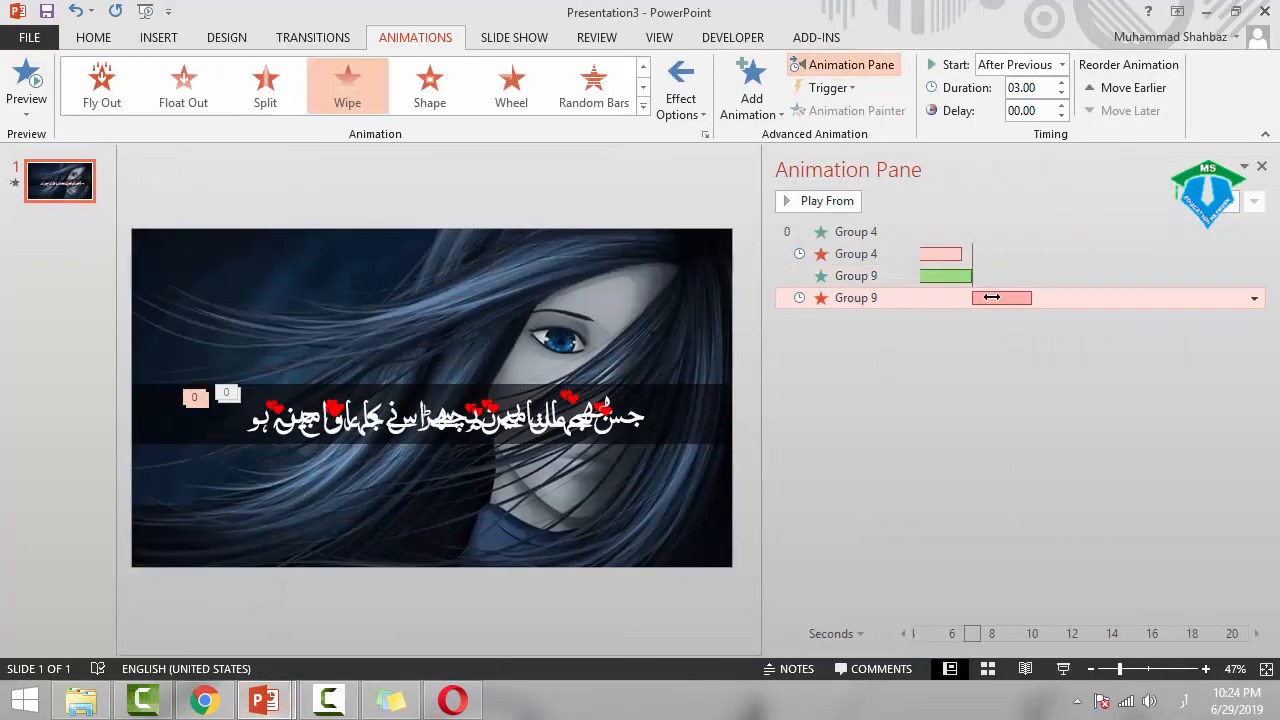
right_click(998, 299)
key(t)
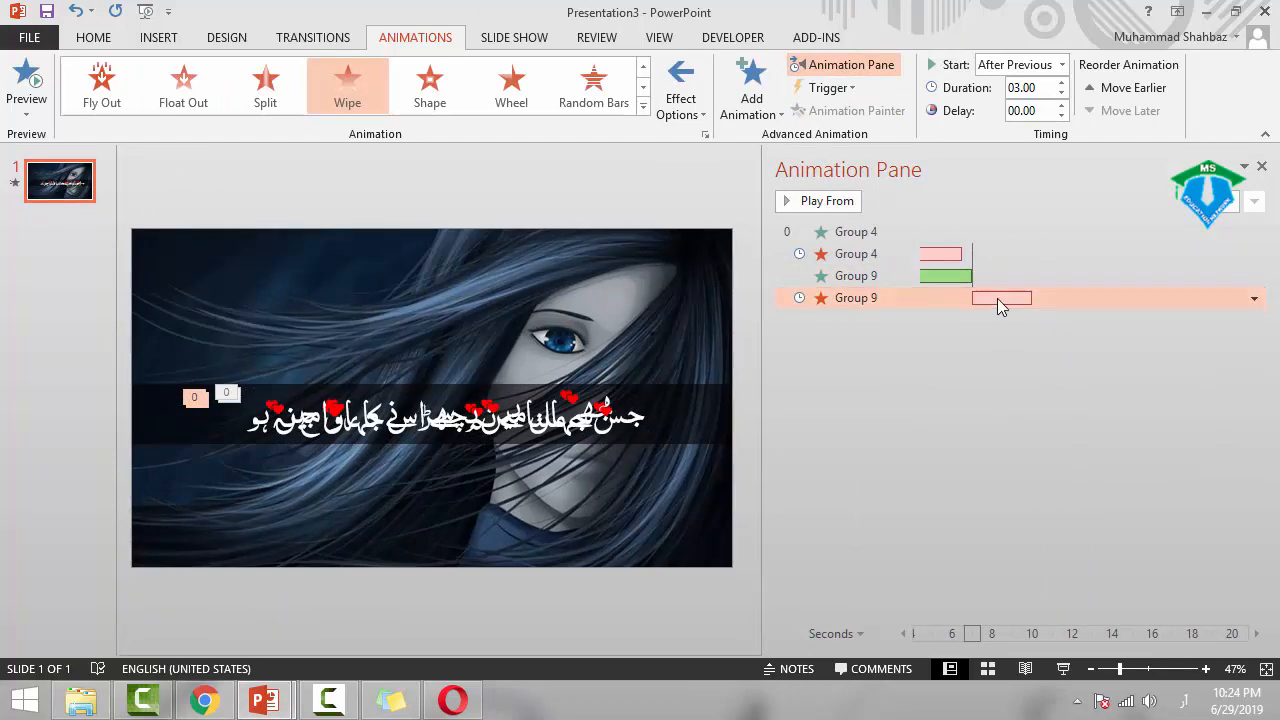
click(662, 346)
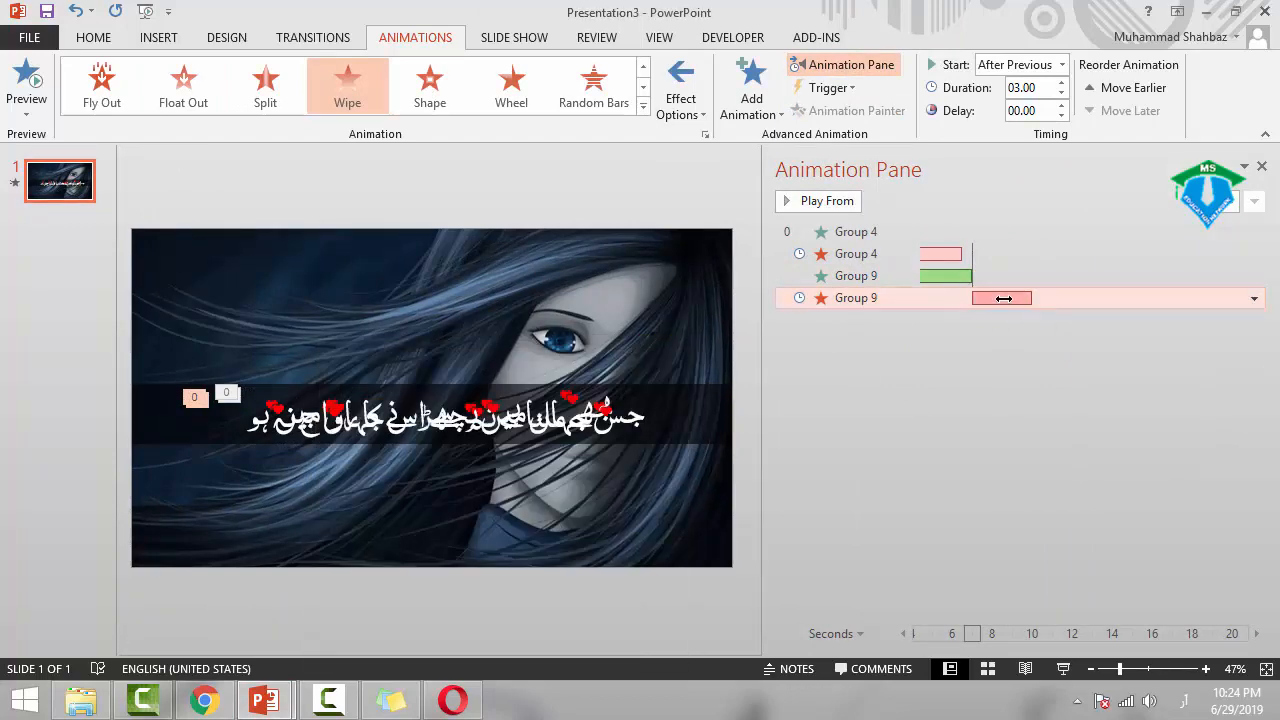
click(1254, 298)
click(1137, 467)
- Play the slide show to check the remaining verse animations, and close the Animation Pane after leaving the show
click(1063, 669)
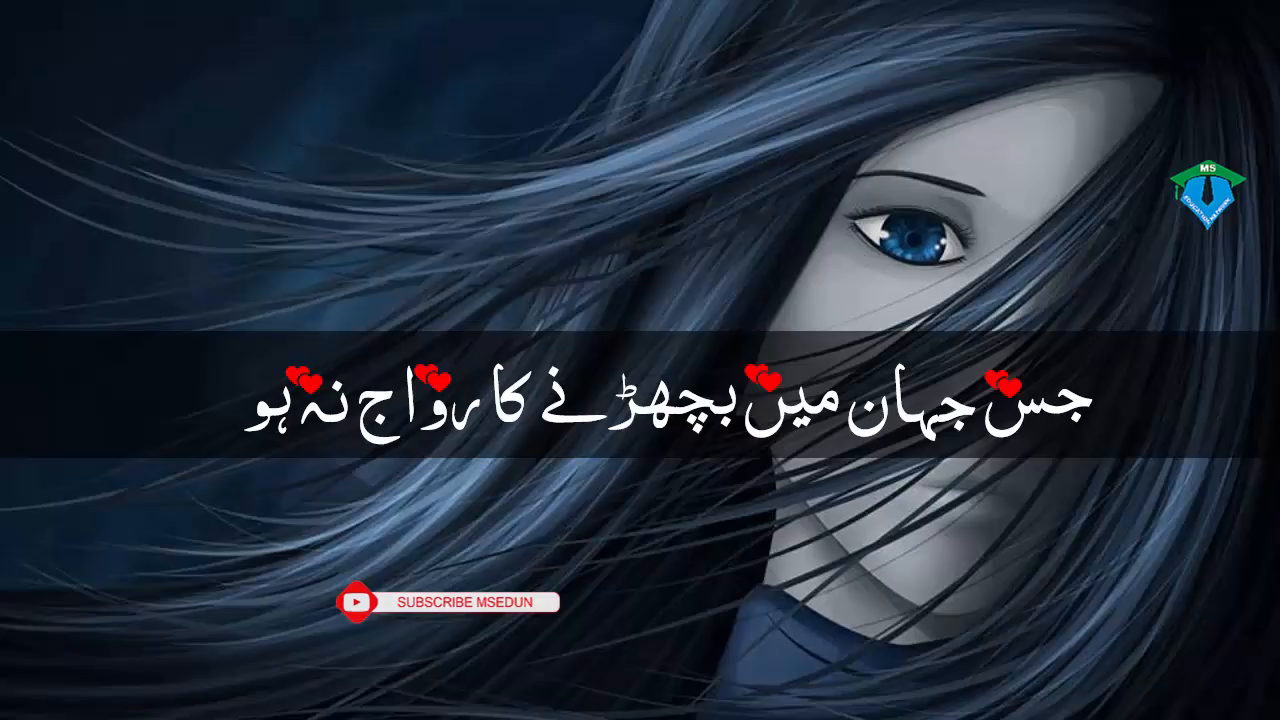
click(856, 248)
click(856, 248)
click(748, 288)
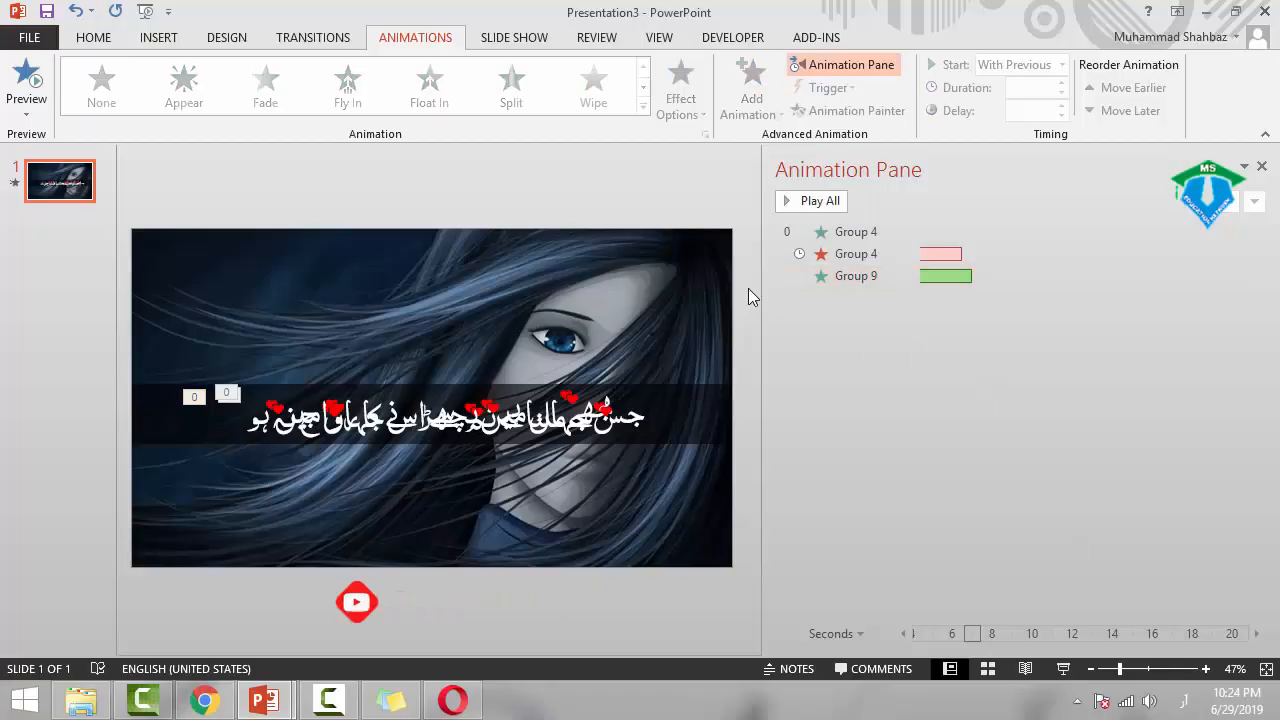
click(1262, 166)
- Export the presentation again as an MPEG-4 video with 6 seconds per slide, replacing Presentation3 in Documents
click(14, 44)
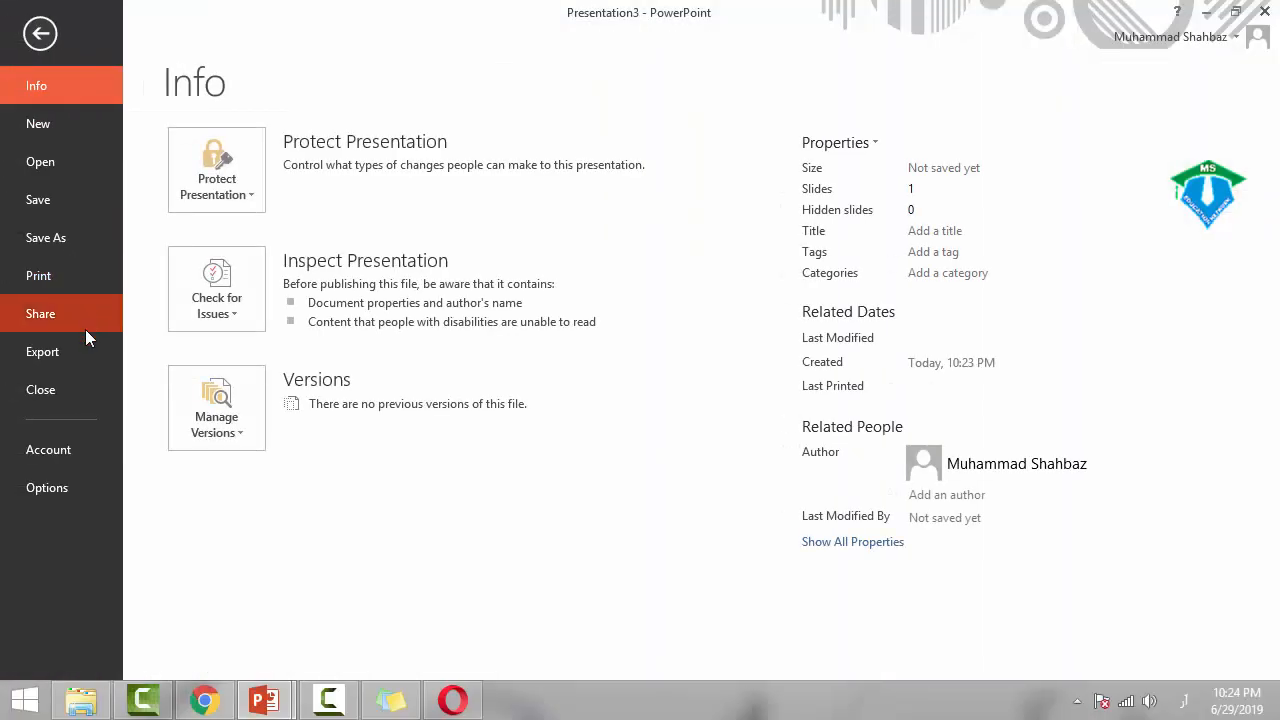
click(60, 351)
click(245, 216)
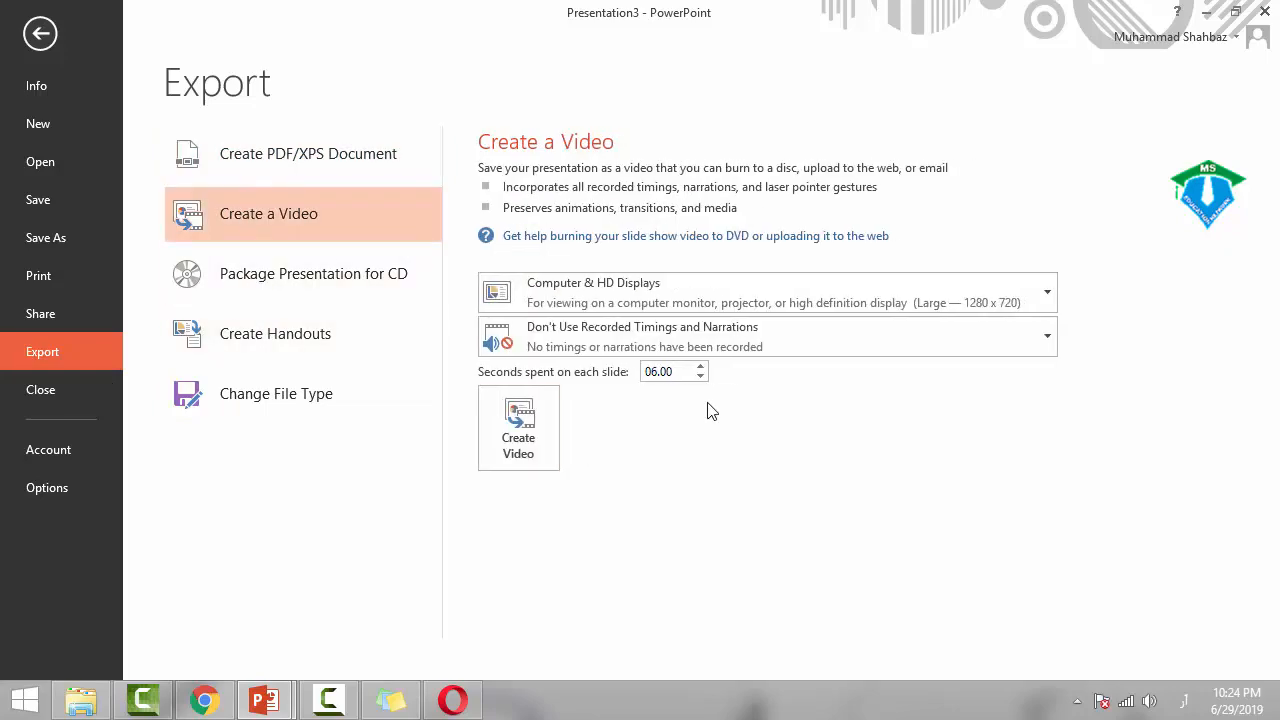
click(516, 450)
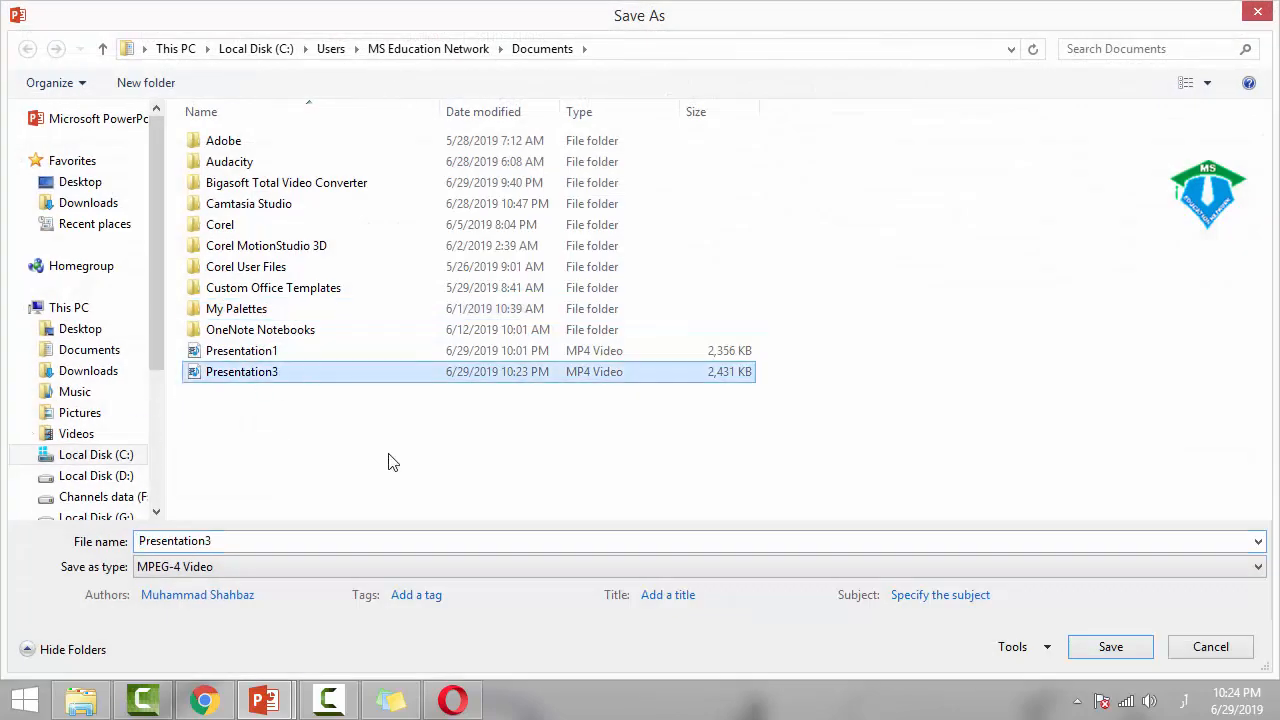
click(1110, 648)
click(686, 348)
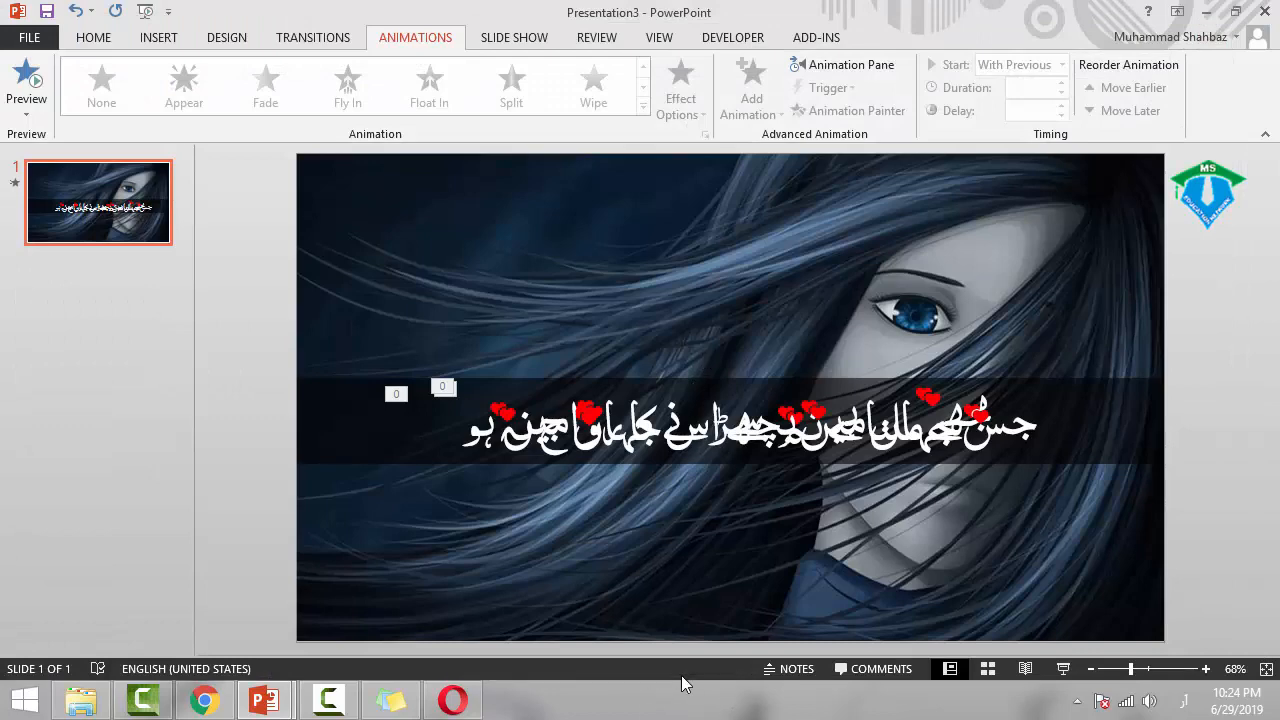
- Switch to File Explorer and open the re-exported Presentation3 video in Documents for playback
click(86, 708)
double_click(377, 205)
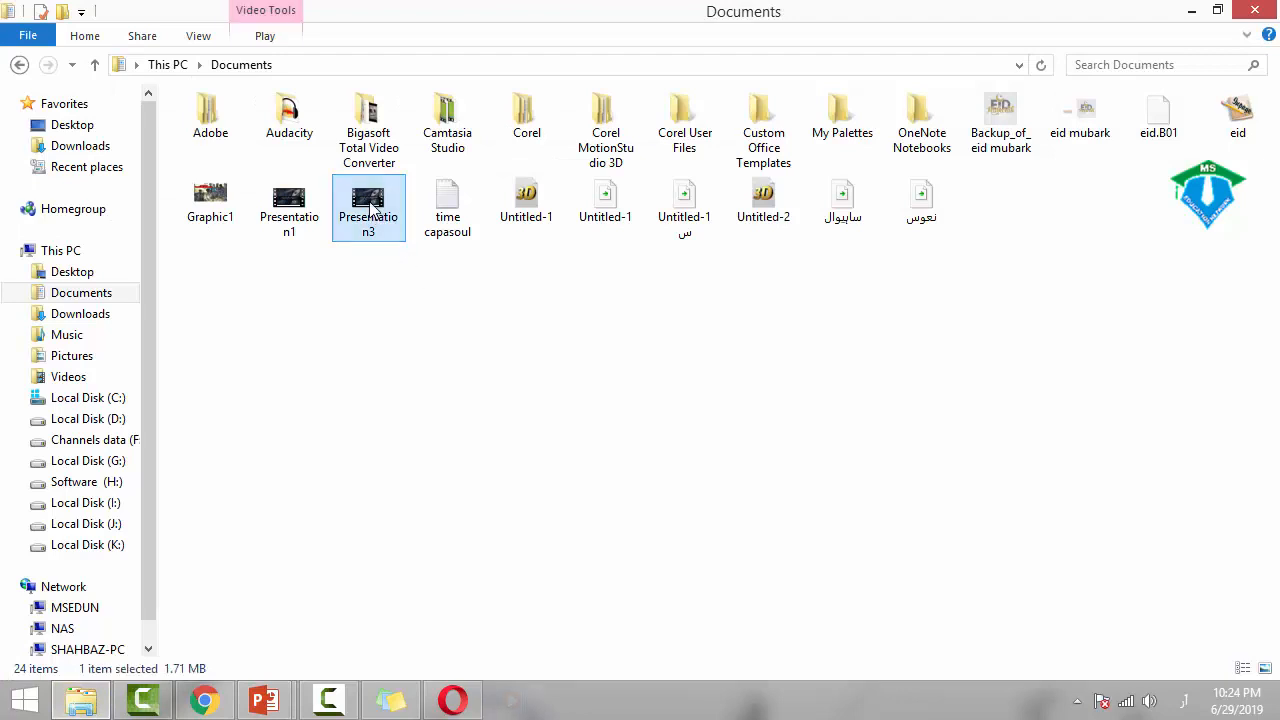